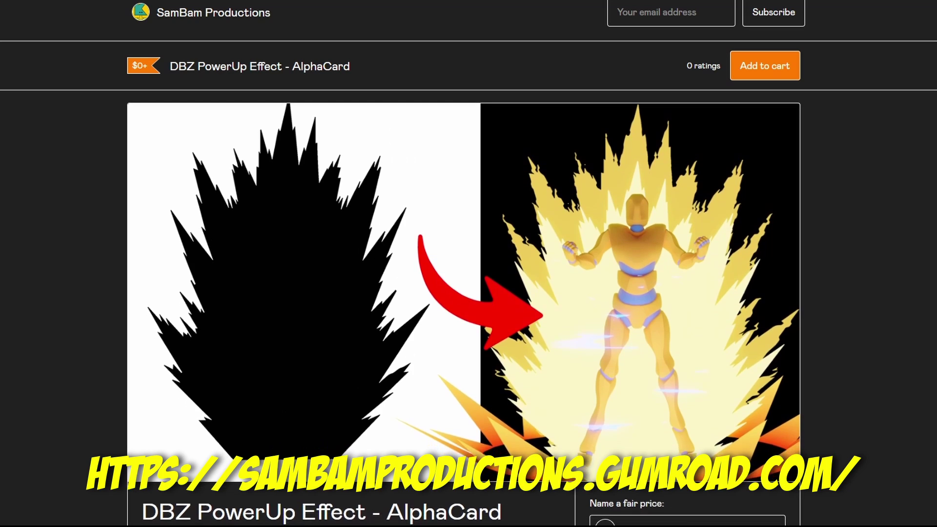
{"action": "scroll", "coordinate": [463, 307], "scroll_direction": "down", "scroll_amount": 1}
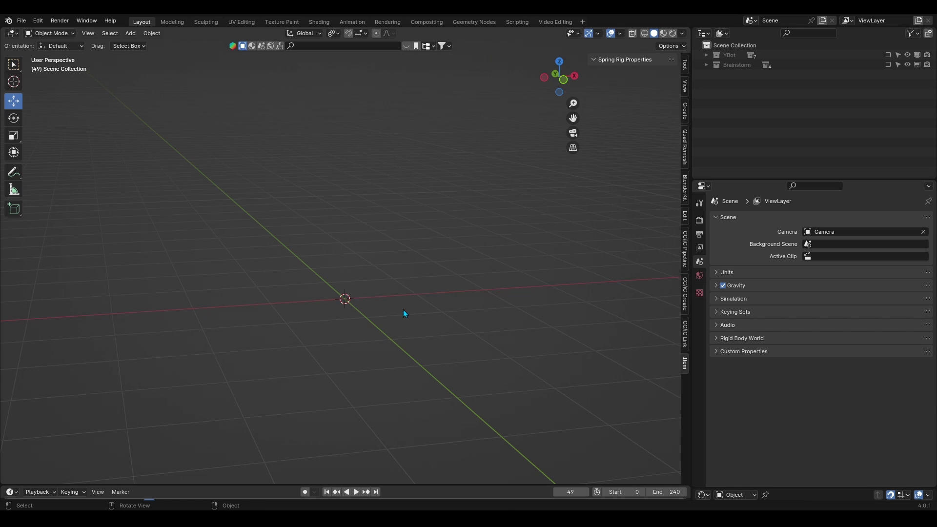
- Import the PowerUp-AlphaCard.png image into the scene as an image plane
{"action": "middle_click_drag", "start_coordinate": [403, 313], "coordinate": [374, 294]}
{"action": "key", "text": "shift+a"}
{"action": "mouse_move", "coordinate": [376, 297]}
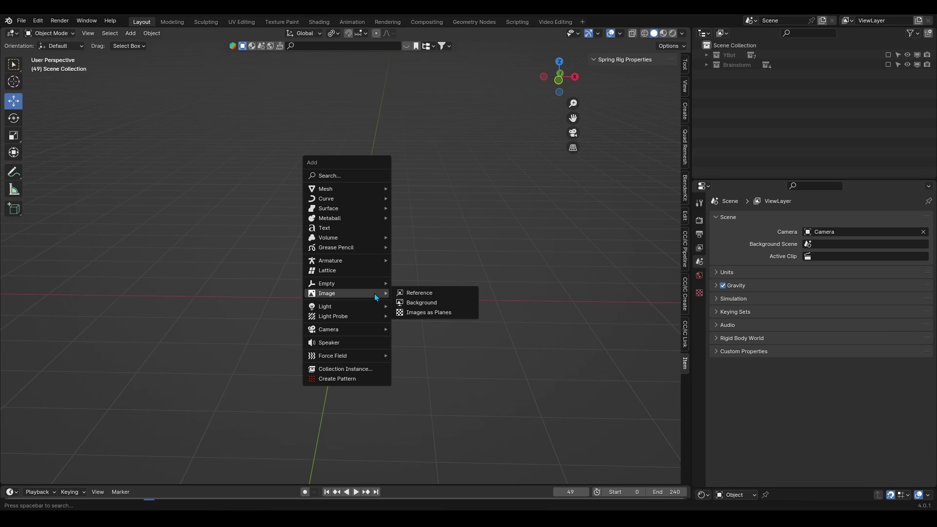
{"action": "left_click", "coordinate": [428, 313]}
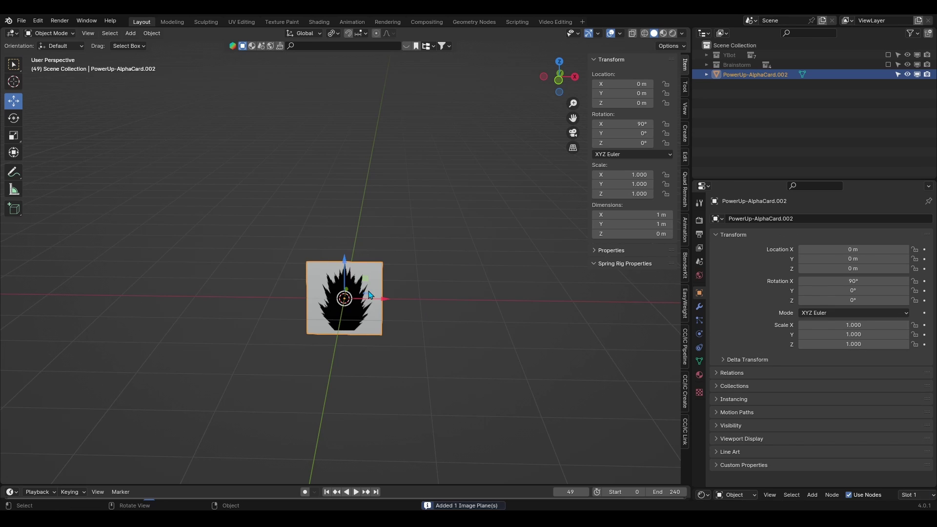
- Raise the image plane 0.5 m along Z so its lower edge sits on the ground line
{"action": "key", "text": "KP_1"}
{"action": "scroll", "coordinate": [346, 275], "scroll_direction": "up", "scroll_amount": 7}
{"action": "middle_click_drag", "start_coordinate": [344, 345], "coordinate": [344, 254], "text": "shift"}
{"action": "left_click_drag", "start_coordinate": [343, 287], "coordinate": [343, 169], "text": "ctrl"}
{"action": "middle_click_drag", "start_coordinate": [481, 215], "coordinate": [532, 161], "text": "shift"}
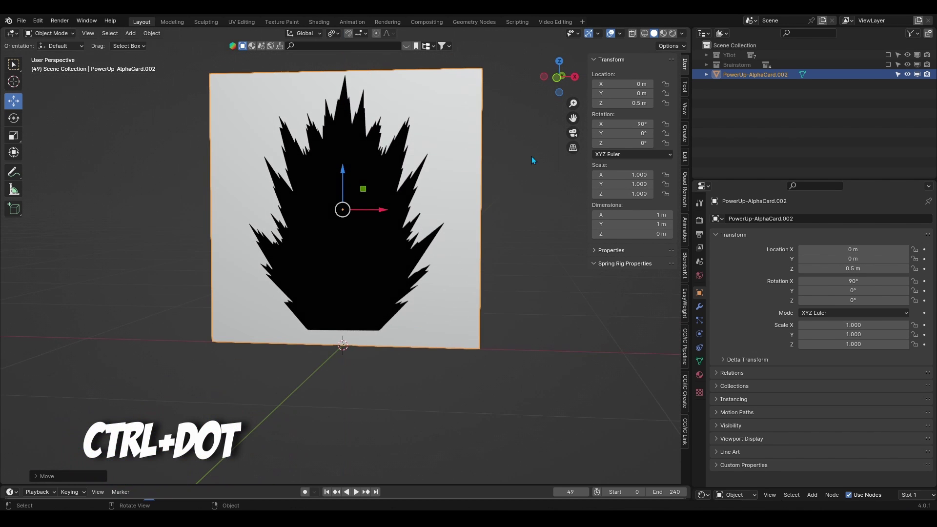
- Move only the plane's origin down to the base of the flame shape, about 0.062 m on Z, and turn origin-only transforms off
{"action": "left_click", "coordinate": [671, 45]}
{"action": "left_click", "coordinate": [684, 75]}
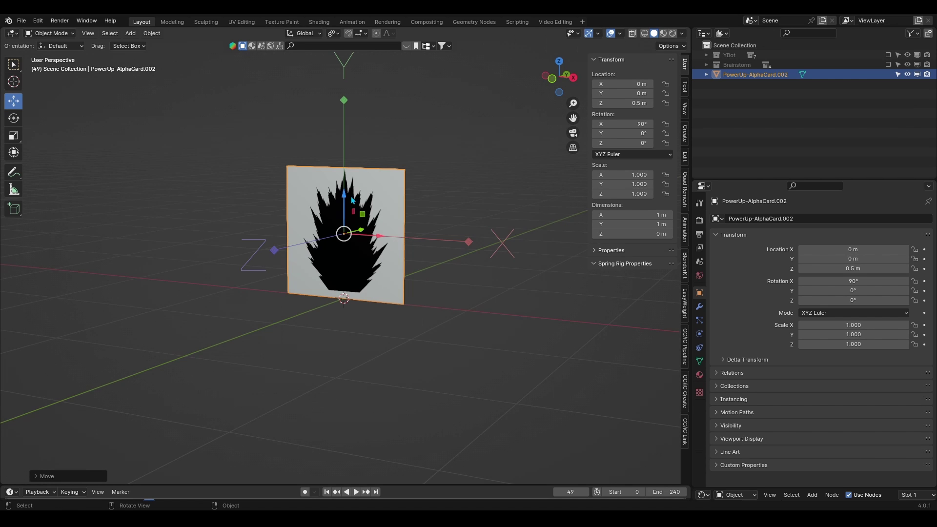
{"action": "left_click_drag", "start_coordinate": [352, 185], "coordinate": [344, 243]}
{"action": "key", "text": "grave"}
{"action": "left_click", "coordinate": [374, 267]}
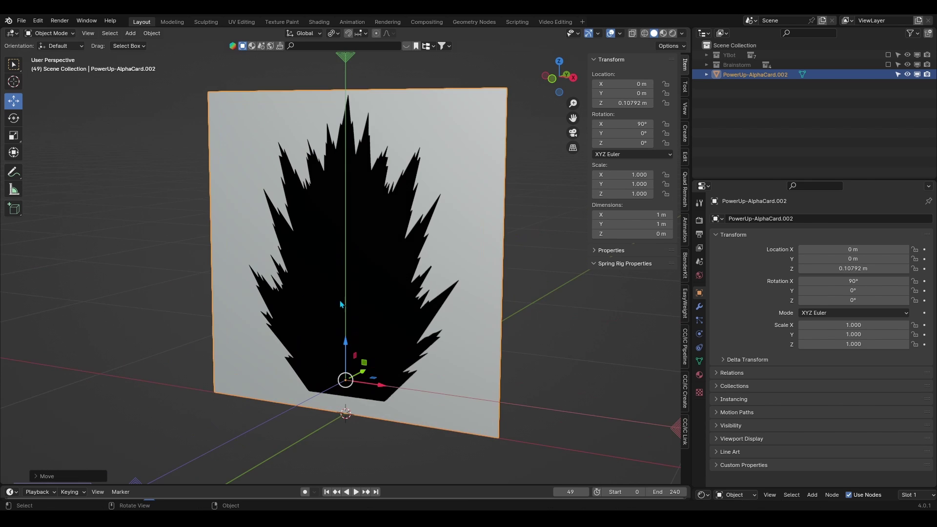
{"action": "middle_click_drag", "start_coordinate": [328, 307], "coordinate": [347, 257]}
{"action": "left_click", "coordinate": [674, 48]}
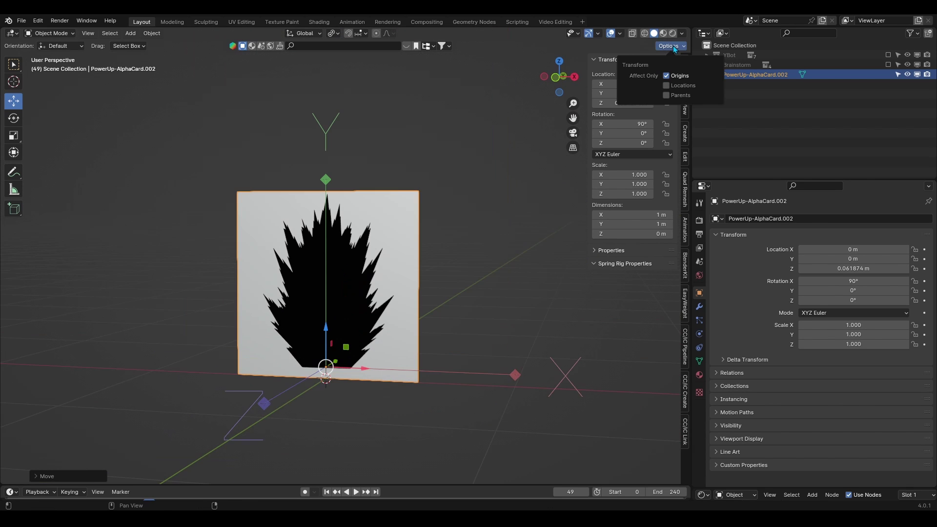
{"action": "left_click", "coordinate": [666, 75]}
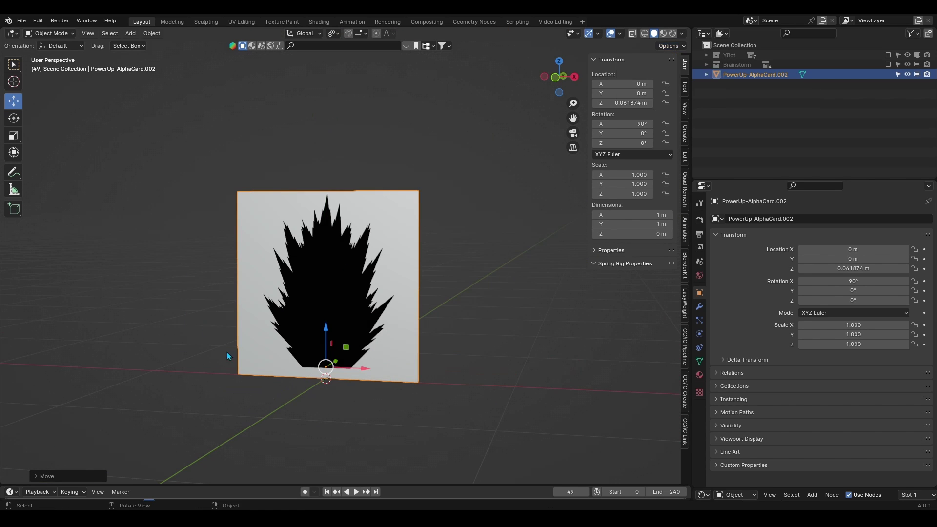
{"action": "left_click_drag", "start_coordinate": [326, 339], "coordinate": [259, 352]}
{"action": "right_click", "coordinate": [259, 352]}
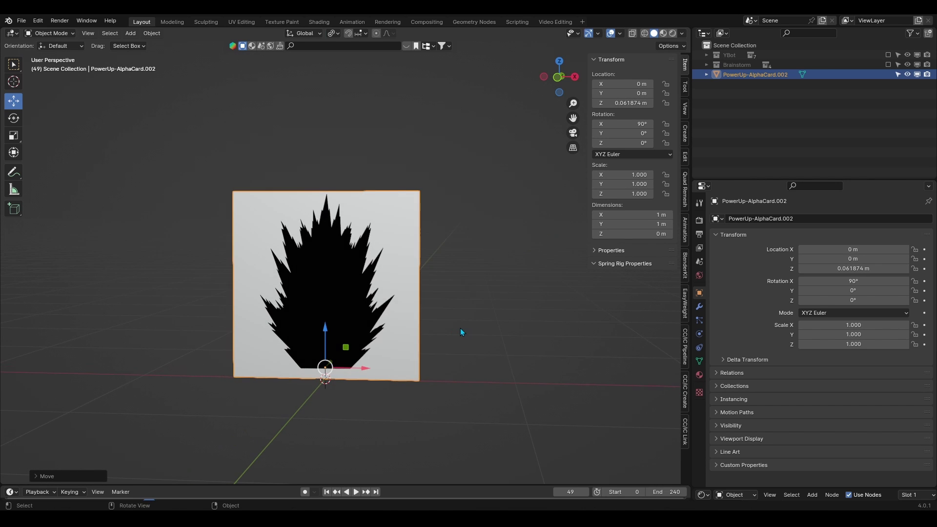
{"action": "key", "text": "s"}
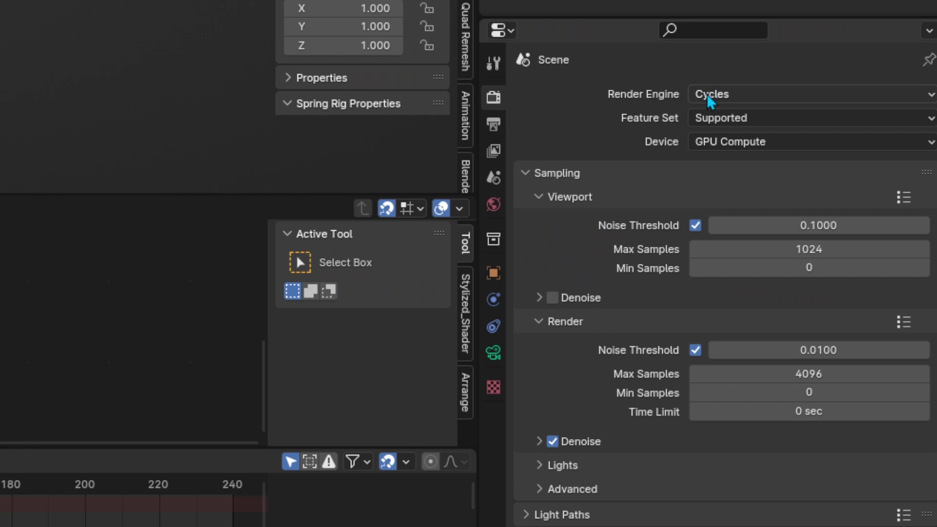
- Set the render engine to Eevee
{"action": "left_click", "coordinate": [709, 93]}
{"action": "left_click", "coordinate": [719, 116]}
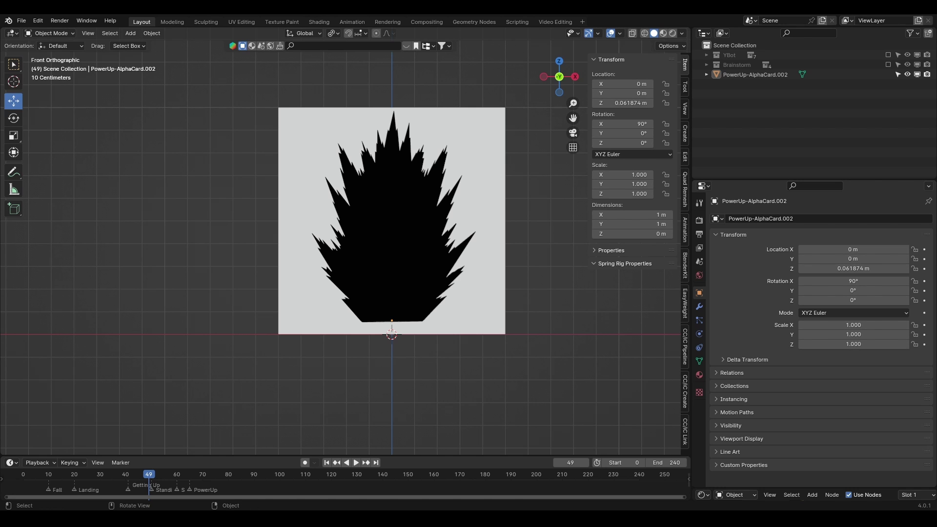
- Open a Shader Editor beneath the 3D viewport and display the scene in Material Preview shading
{"action": "left_click_drag", "start_coordinate": [3, 454], "coordinate": [9, 335]}
{"action": "left_click", "coordinate": [13, 342]}
{"action": "left_click", "coordinate": [33, 433]}
{"action": "left_click", "coordinate": [662, 34]}
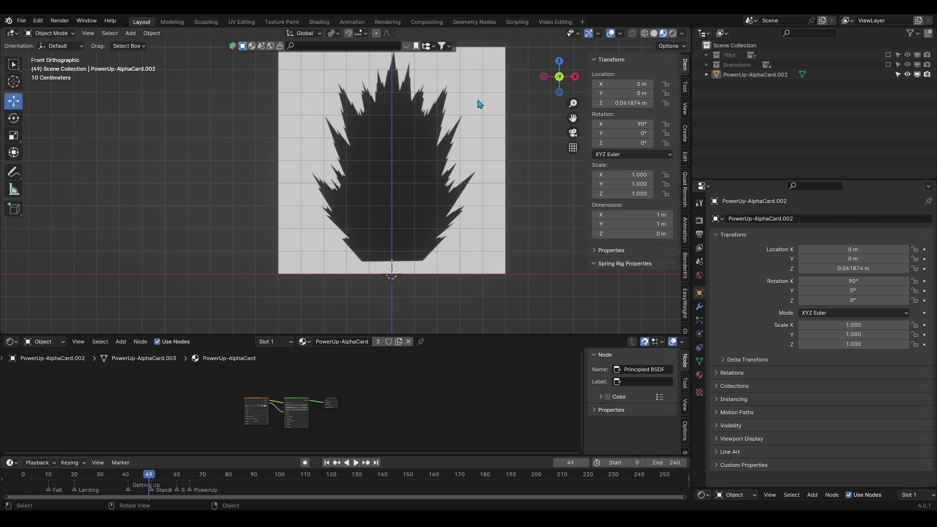
- Replace the Principled BSDF node in the PowerUp-AlphaCard material with an Emission node
{"action": "scroll", "coordinate": [394, 409], "scroll_direction": "up", "scroll_amount": 5}
{"action": "middle_click_drag", "start_coordinate": [397, 425], "coordinate": [518, 418]}
{"action": "scroll", "coordinate": [375, 375], "scroll_direction": "up", "scroll_amount": 6}
{"action": "left_click", "coordinate": [362, 358]}
{"action": "key", "text": "x"}
{"action": "middle_click_drag", "start_coordinate": [359, 373], "coordinate": [355, 403]}
{"action": "key", "text": "shift+a"}
{"action": "type", "text": "emissio"}
{"action": "key", "text": "Return"}
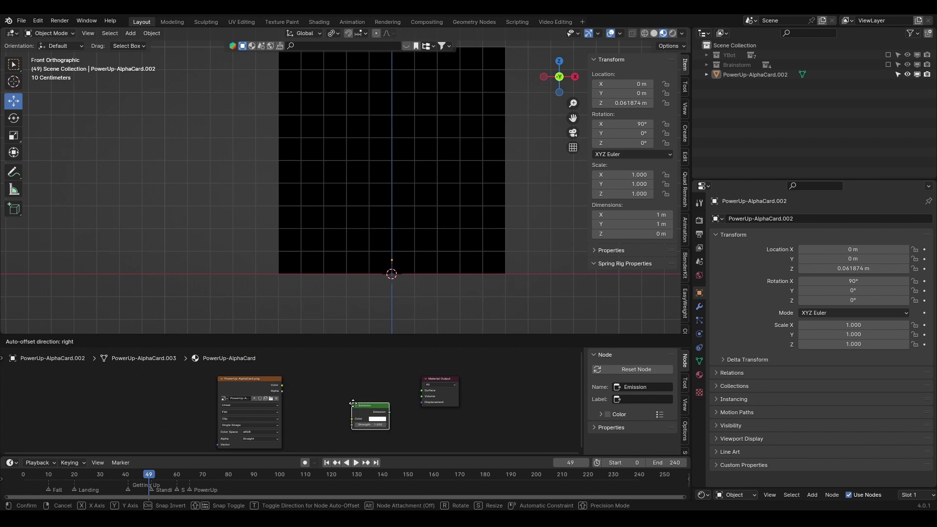
{"action": "left_click", "coordinate": [336, 409]}
- Add Transparent BSDF and Mix Shader nodes and arrange them between the image texture and the Material Output
{"action": "key", "text": "shift+a"}
{"action": "type", "text": "trans"}
{"action": "key", "text": "Return"}
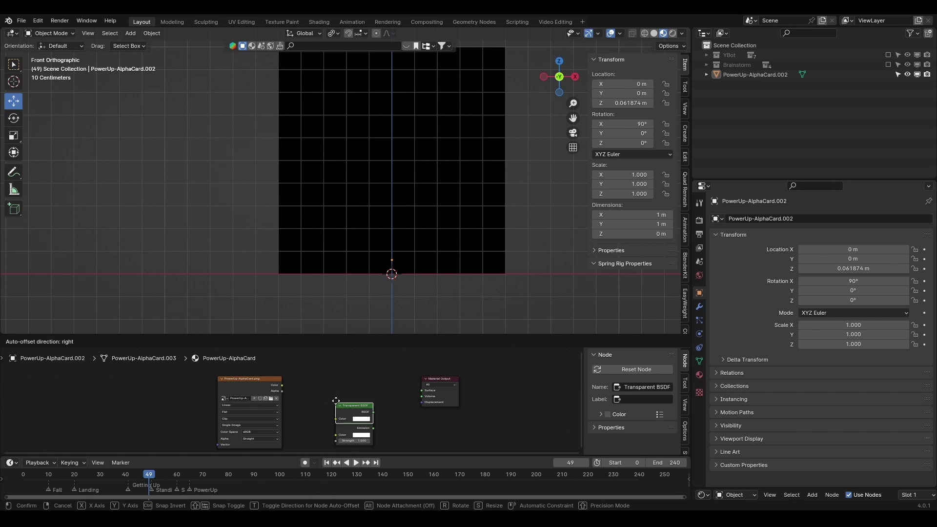
{"action": "left_click", "coordinate": [337, 394]}
{"action": "key", "text": "shift+a"}
{"action": "type", "text": "mix shad"}
{"action": "key", "text": "Return"}
{"action": "left_click", "coordinate": [380, 396]}
{"action": "left_click_drag", "start_coordinate": [417, 441], "coordinate": [348, 370]}
{"action": "key", "text": "g"}
{"action": "left_click", "coordinate": [385, 439]}
- Connect Transparent BSDF and Emission to the Mix Shader's first and second shader inputs, and the Mix Shader to the Material Output's Surface
{"action": "scroll", "coordinate": [385, 439], "scroll_direction": "up", "scroll_amount": 5}
{"action": "left_click_drag", "start_coordinate": [350, 414], "coordinate": [359, 415]}
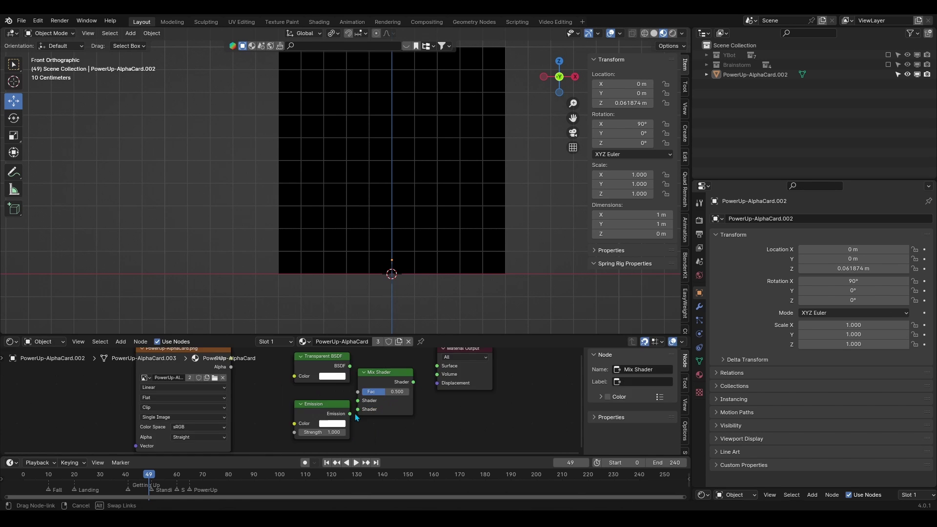
{"action": "left_click_drag", "start_coordinate": [350, 366], "coordinate": [358, 402]}
{"action": "left_click_drag", "start_coordinate": [328, 409], "coordinate": [328, 433]}
{"action": "left_click_drag", "start_coordinate": [328, 366], "coordinate": [328, 398]}
{"action": "left_click_drag", "start_coordinate": [414, 383], "coordinate": [436, 370]}
- Connect the image texture's Color output to the Mix Shader's Fac input and space out the shader nodes
{"action": "middle_click_drag", "start_coordinate": [254, 379], "coordinate": [297, 393]}
{"action": "scroll", "coordinate": [295, 392], "scroll_direction": "down", "scroll_amount": 6}
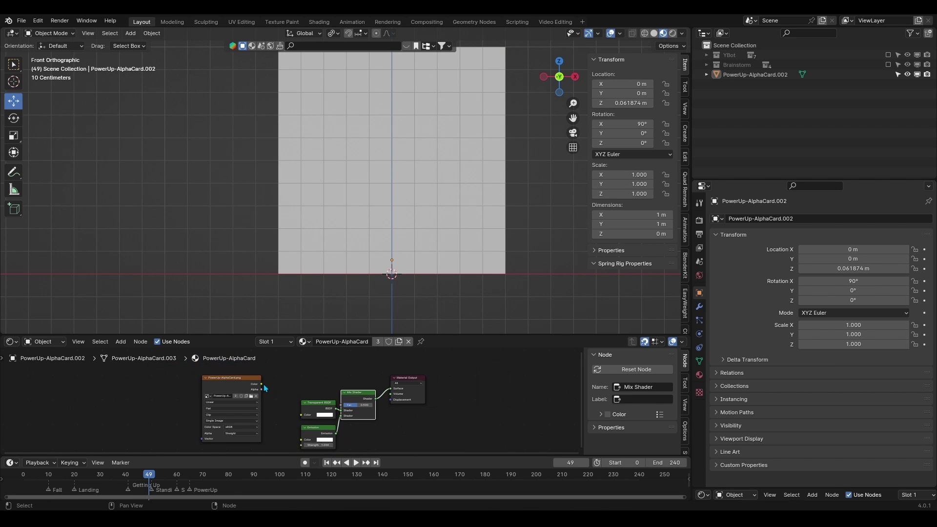
{"action": "left_click_drag", "start_coordinate": [262, 384], "coordinate": [341, 405]}
{"action": "left_click_drag", "start_coordinate": [318, 403], "coordinate": [321, 437]}
{"action": "middle_click_drag", "start_coordinate": [440, 285], "coordinate": [457, 268]}
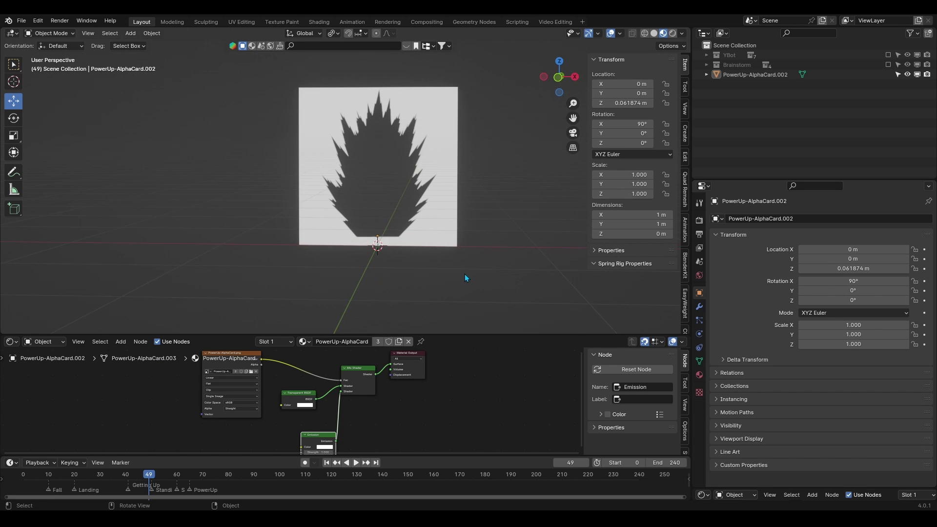
{"action": "key", "text": "KP_1"}
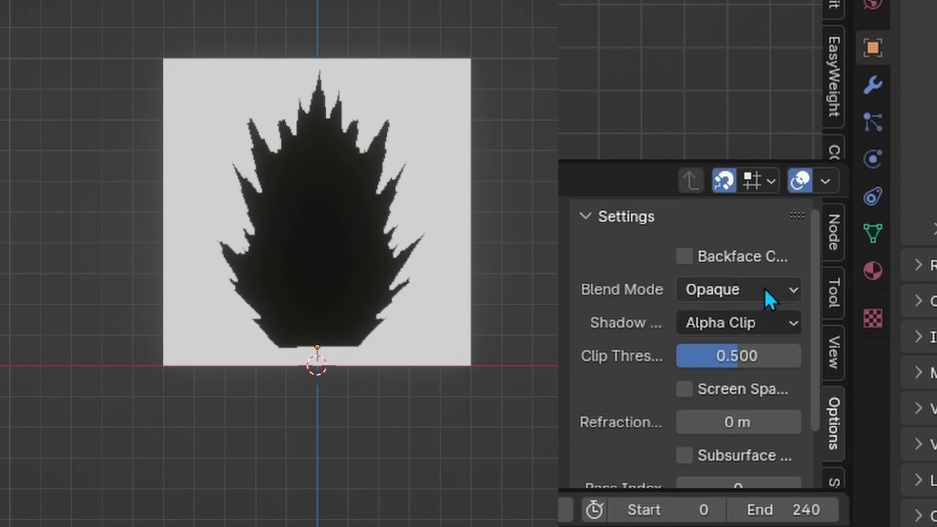
- Set the material's blend mode to Alpha Clip
{"action": "left_click", "coordinate": [765, 289]}
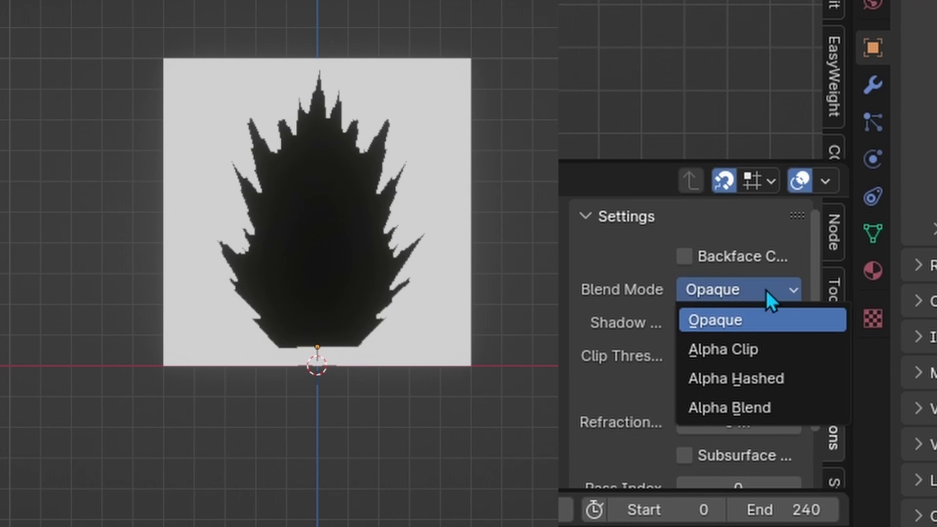
{"action": "left_click", "coordinate": [770, 348]}
{"action": "scroll", "coordinate": [502, 331], "scroll_direction": "up", "scroll_amount": 2}
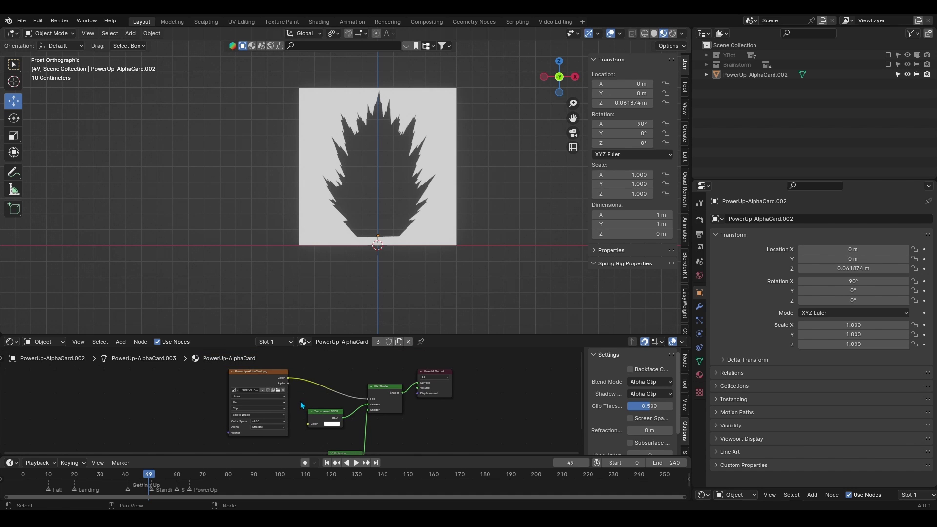
- Insert an Invert Color node between the image texture's Color output and the Mix Shader's Fac input
{"action": "key", "text": "shift+a"}
{"action": "mouse_move", "coordinate": [301, 401]}
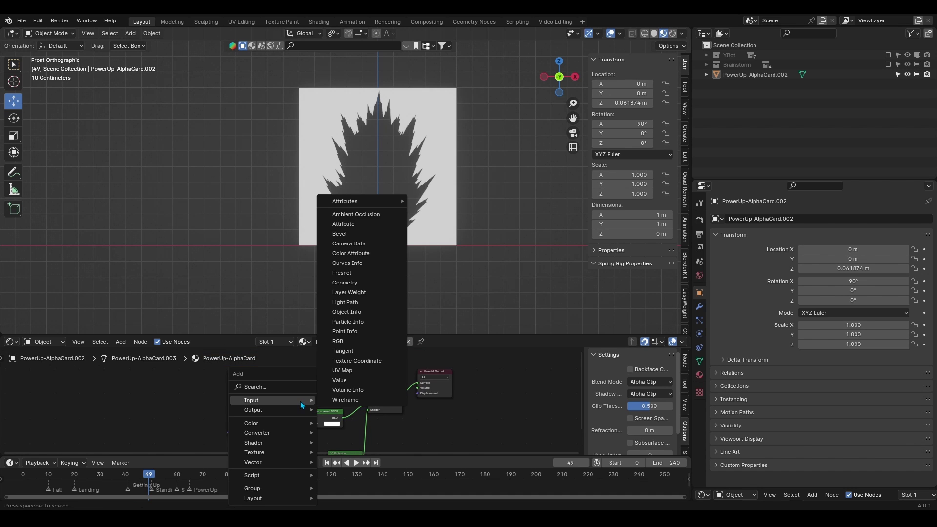
{"action": "type", "text": "invert"}
{"action": "key", "text": "Return"}
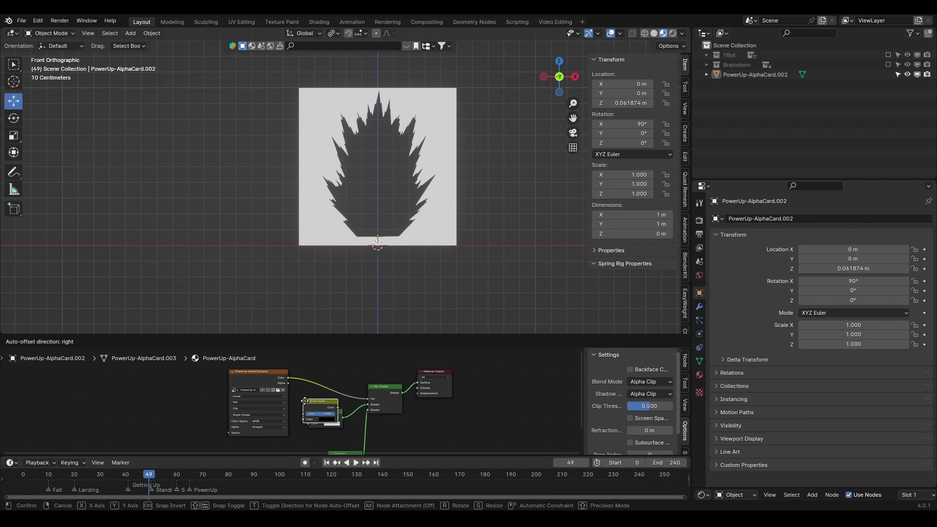
{"action": "left_click", "coordinate": [305, 401]}
{"action": "mouse_move", "coordinate": [454, 274]}
{"action": "middle_mouse_down"}
{"action": "mouse_move", "coordinate": [426, 277]}
{"action": "mouse_move", "coordinate": [465, 277]}
{"action": "middle_mouse_up"}
{"action": "scroll", "coordinate": [465, 277], "scroll_direction": "down", "scroll_amount": 3}
{"action": "key", "text": "grave"}
{"action": "left_click", "coordinate": [406, 229]}
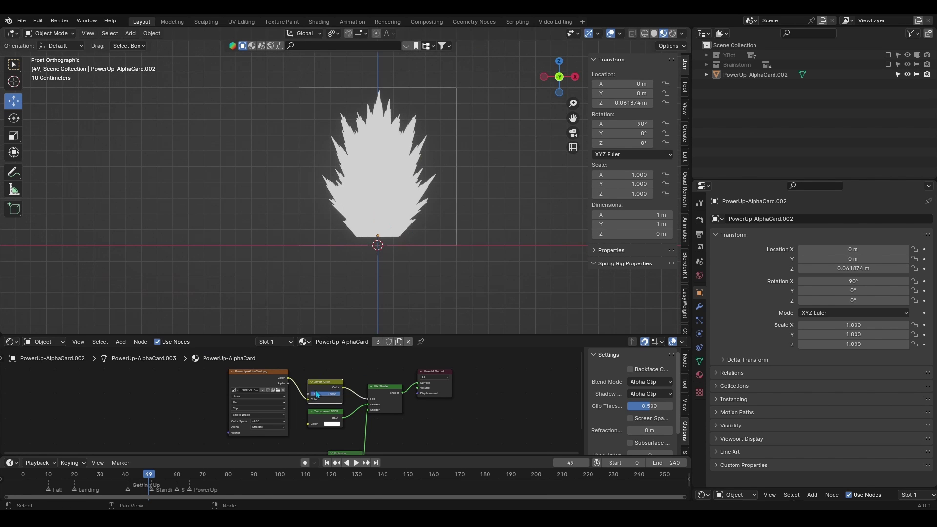
- Insert a Color Ramp between the Invert Color and Mix Shader nodes and slide its black stop toward white
{"action": "scroll", "coordinate": [342, 416], "scroll_direction": "down", "scroll_amount": 2}
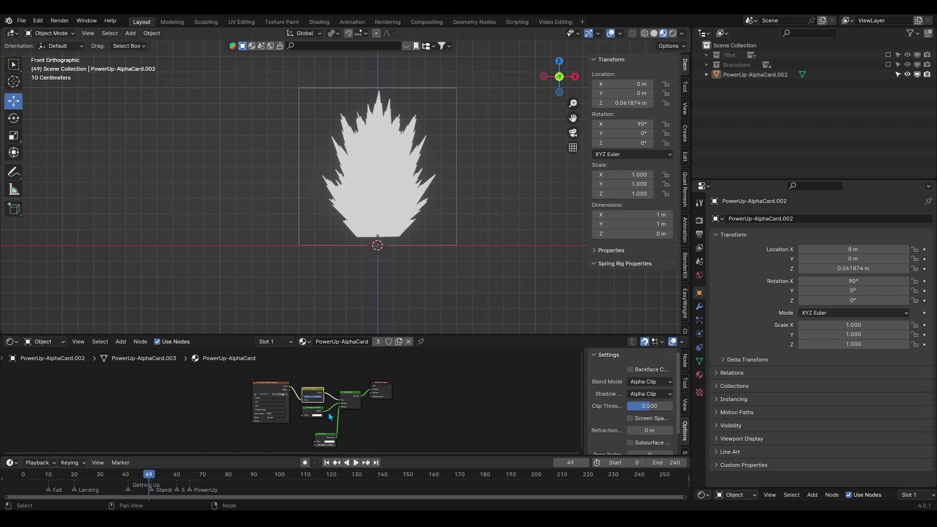
{"action": "left_click_drag", "start_coordinate": [308, 391], "coordinate": [313, 394]}
{"action": "key", "text": "g"}
{"action": "left_click", "coordinate": [270, 392]}
{"action": "left_click", "coordinate": [311, 373]}
{"action": "key", "text": "shift+a"}
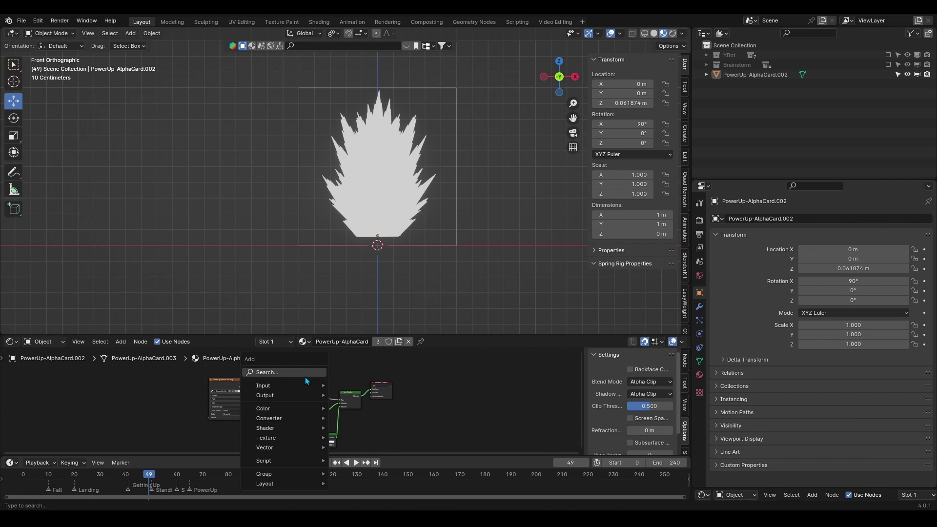
{"action": "type", "text": "ramp"}
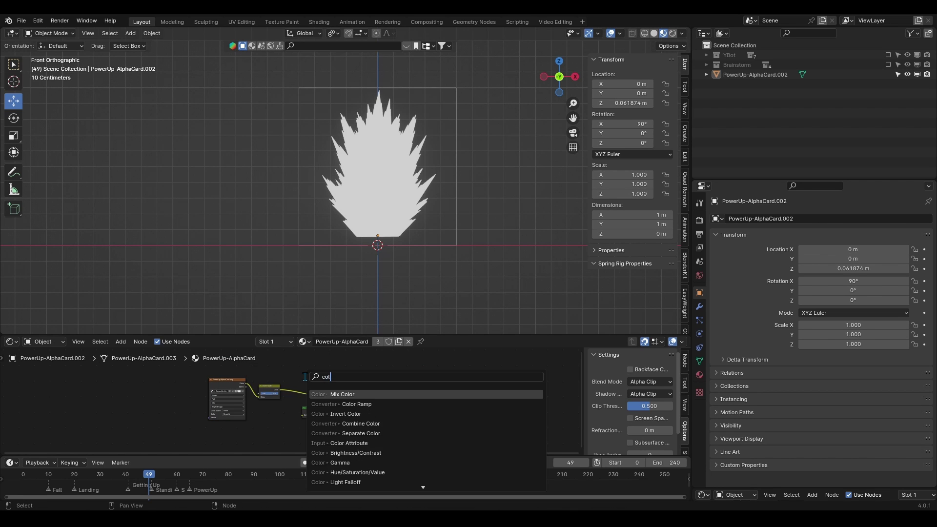
{"action": "key", "text": "Return"}
{"action": "left_click", "coordinate": [289, 376]}
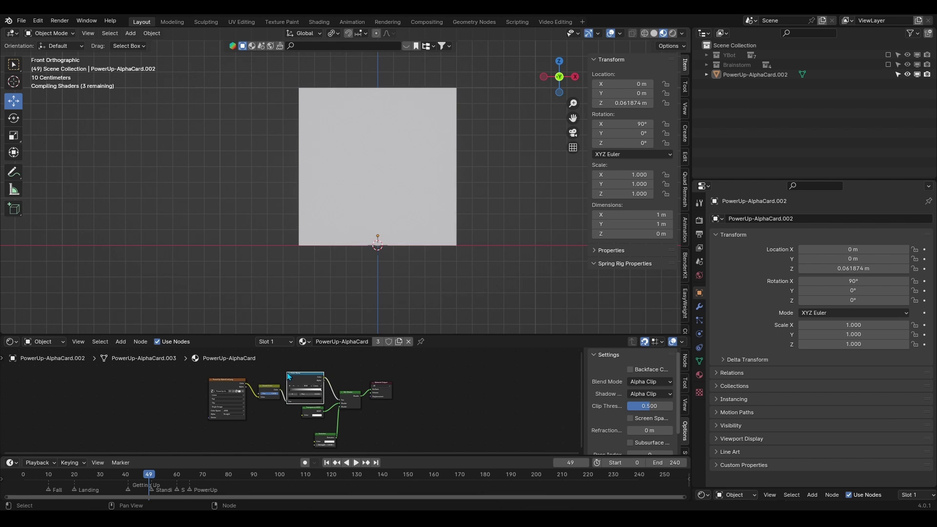
{"action": "scroll", "coordinate": [318, 386], "scroll_direction": "up", "scroll_amount": 8}
{"action": "left_click_drag", "start_coordinate": [306, 362], "coordinate": [328, 362]}
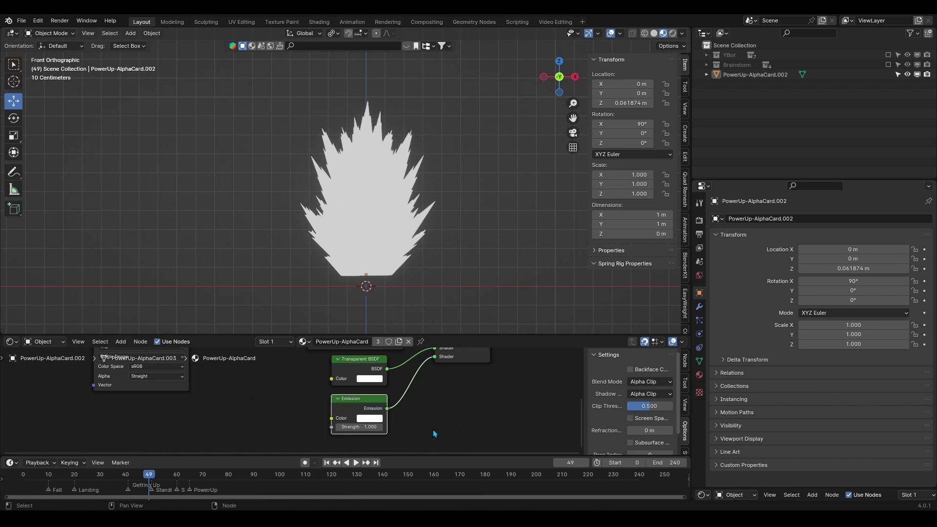
- Change the Emission node's color to a golden yellow-orange
{"action": "left_click", "coordinate": [396, 424]}
{"action": "mouse_move", "coordinate": [416, 315]}
{"action": "left_mouse_down"}
{"action": "mouse_move", "coordinate": [399, 329]}
{"action": "mouse_move", "coordinate": [408, 325]}
{"action": "mouse_move", "coordinate": [404, 335]}
{"action": "left_mouse_up"}
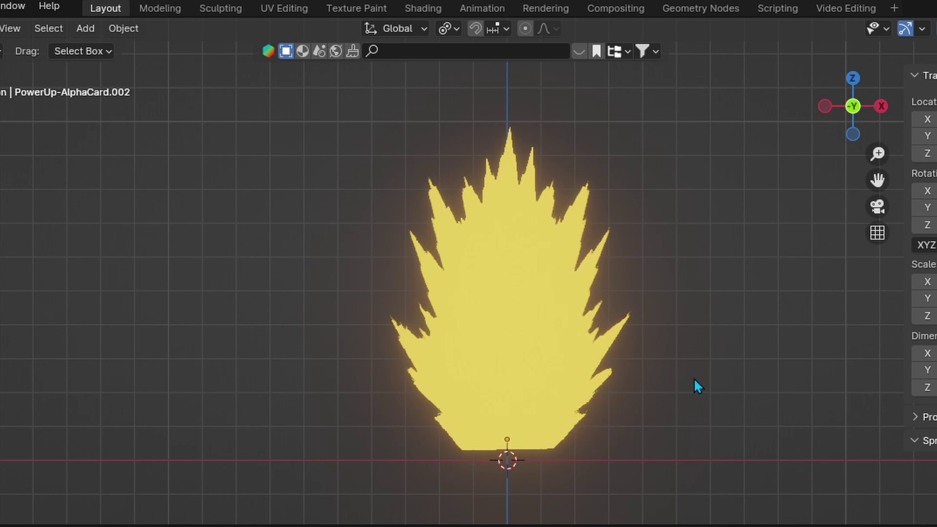
{"action": "scroll", "coordinate": [466, 239], "scroll_direction": "up", "scroll_amount": 3}
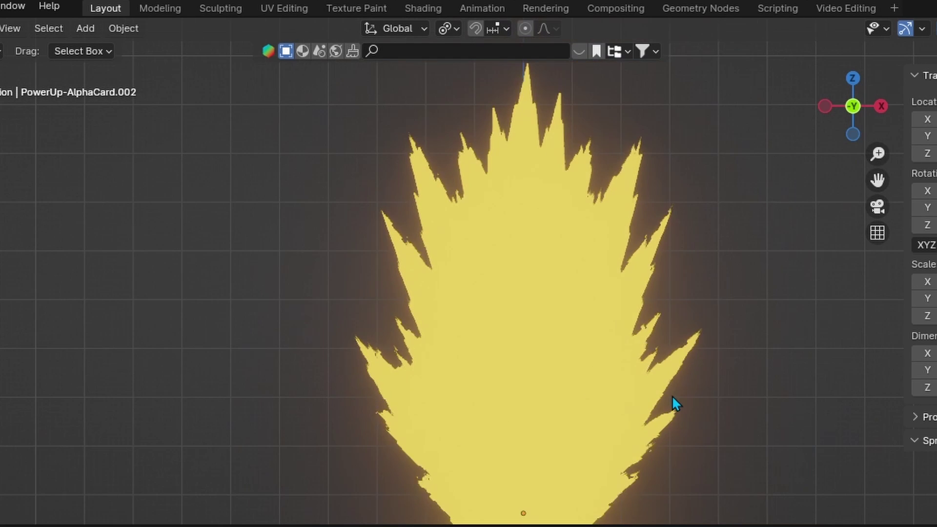
{"action": "scroll", "coordinate": [672, 394], "scroll_direction": "down", "scroll_amount": 3}
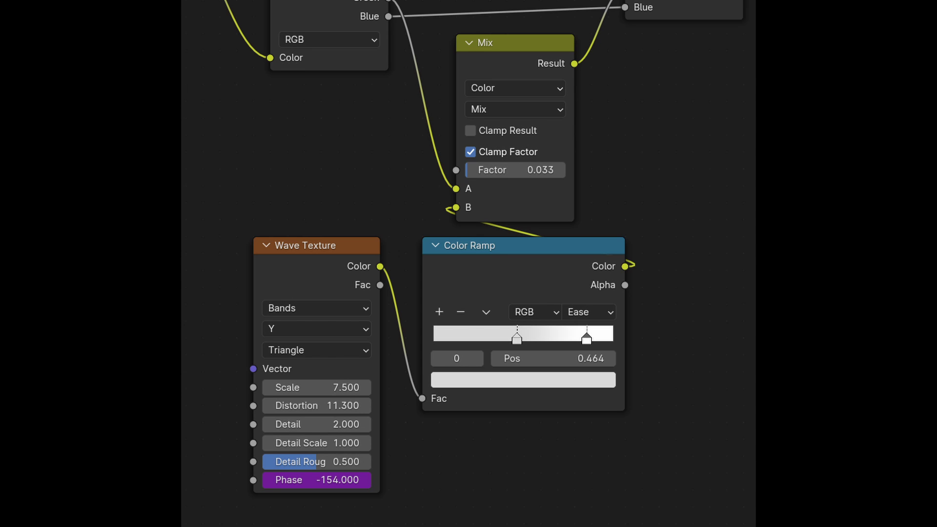
- Add a Texture Coordinate node and a Separate Color node, with the UV output connected to the Separate Color's Color input
{"action": "type", "text": "ture coo"}
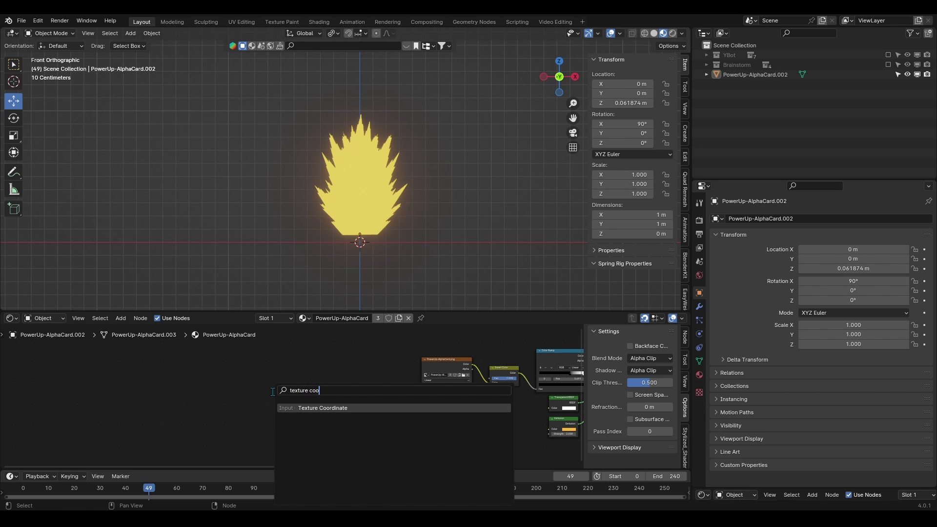
{"action": "key", "text": "Return"}
{"action": "left_click", "coordinate": [266, 374]}
{"action": "left_click", "coordinate": [320, 408]}
{"action": "key", "text": "Return"}
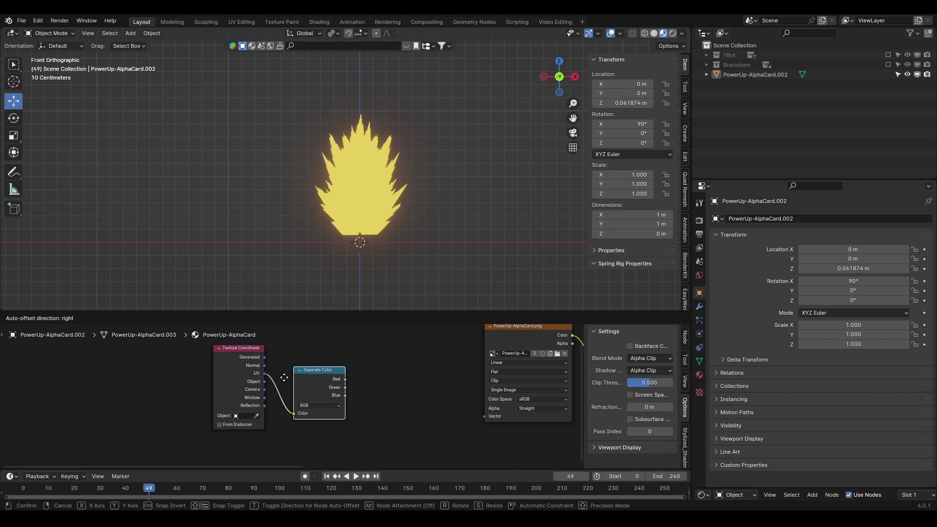
{"action": "left_click", "coordinate": [285, 407]}
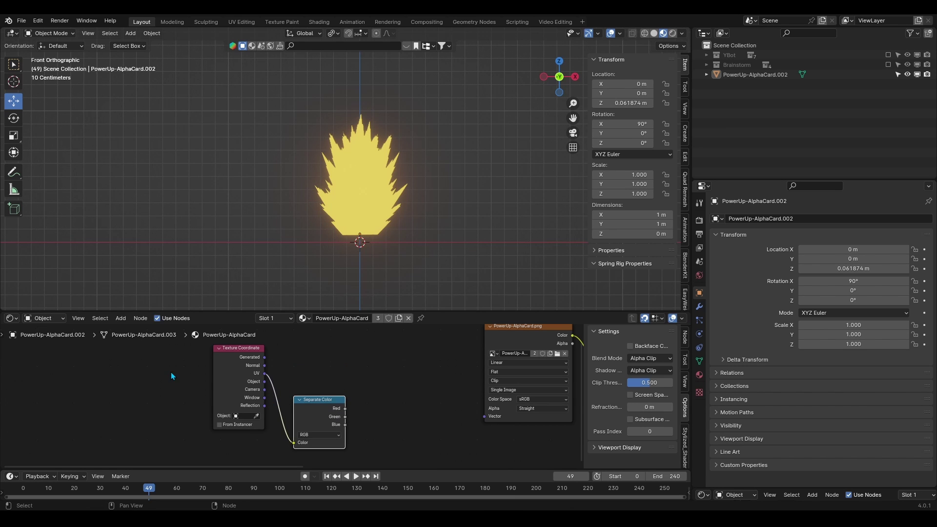
- Preview the Separate Color node's Red output on the plane
{"action": "left_click_drag", "start_coordinate": [175, 374], "coordinate": [270, 407]}
{"action": "left_click", "coordinate": [271, 402], "text": "ctrl+shift"}
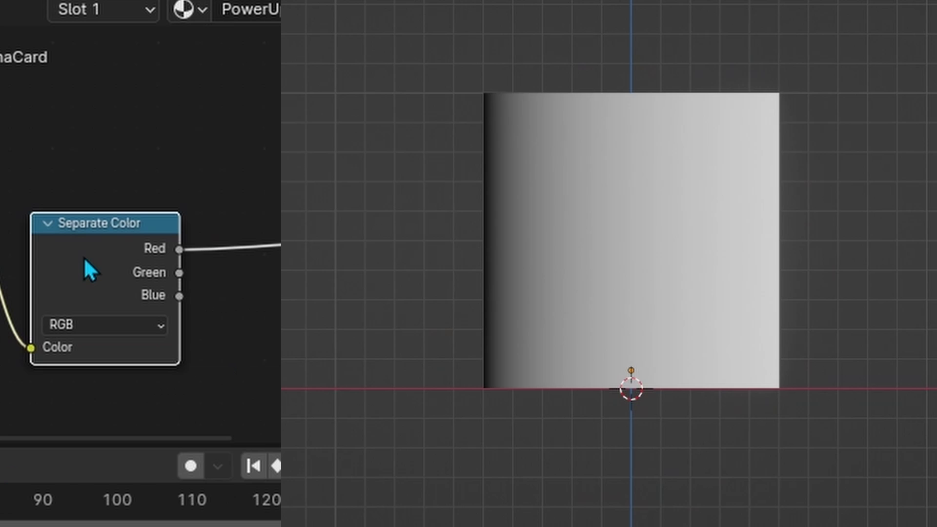
- Preview the Separate Color node's Blue and Green outputs on the plane
{"action": "left_click", "coordinate": [269, 407], "text": "ctrl+shift"}
{"action": "left_click", "coordinate": [269, 408], "text": "ctrl+shift"}
{"action": "left_click", "coordinate": [84, 264], "text": "ctrl+shift"}
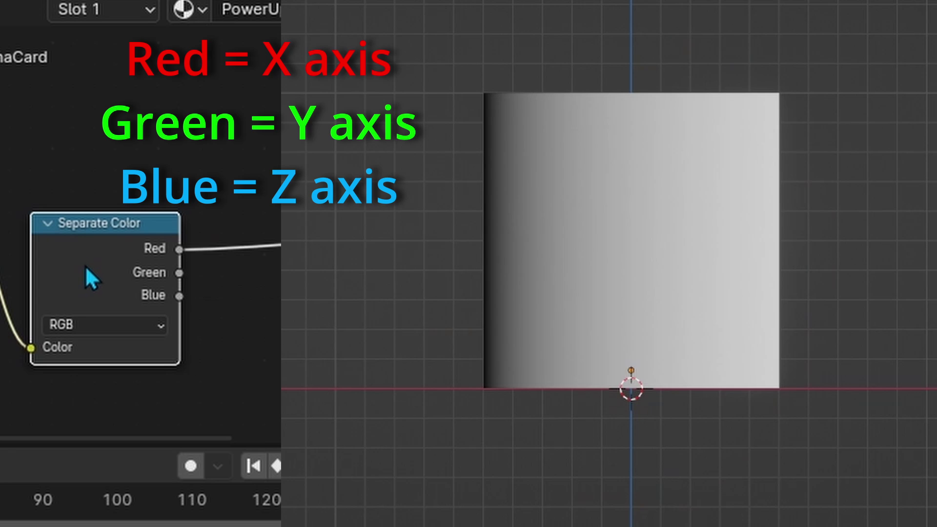
{"action": "left_click", "coordinate": [93, 279], "text": "ctrl+shift"}
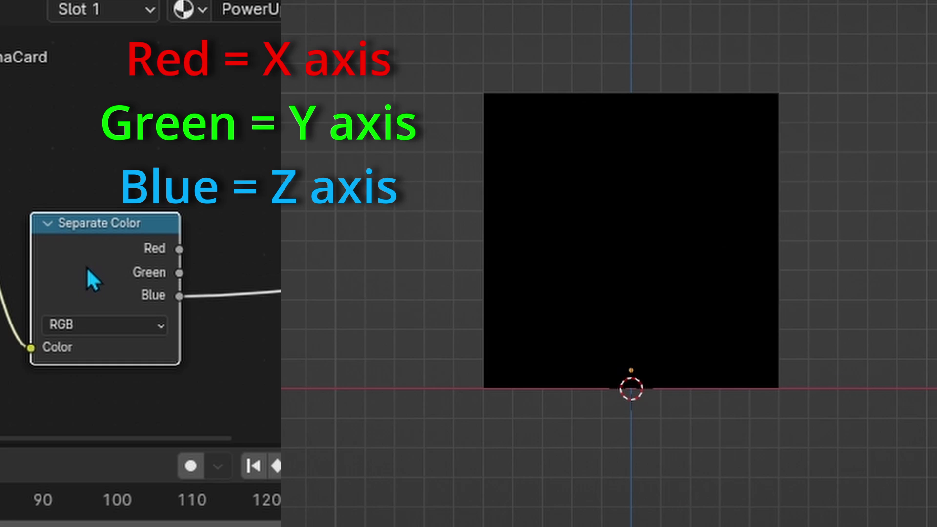
{"action": "left_click", "coordinate": [87, 268], "text": "ctrl+shift"}
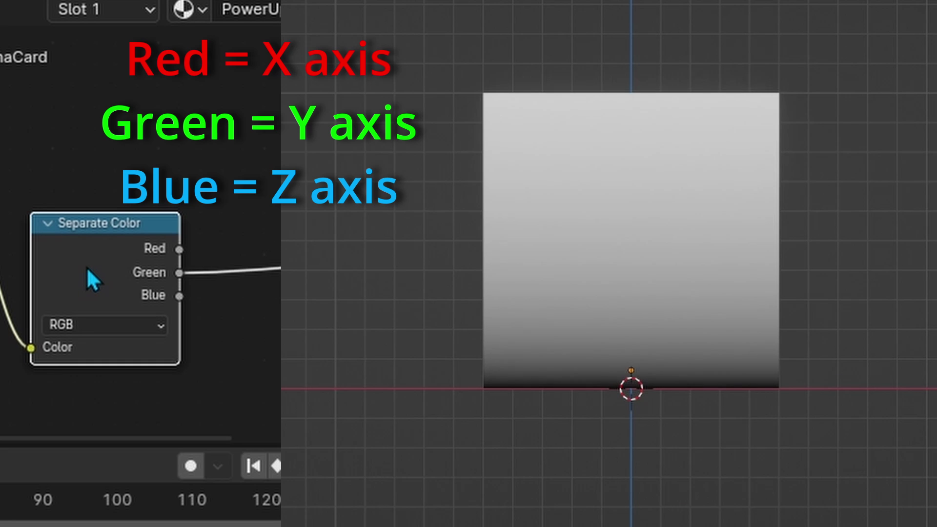
{"action": "left_click", "coordinate": [86, 268], "text": "ctrl+shift"}
- Add a Combine Color node and connect the Separate Color node's channels to it
{"action": "scroll", "coordinate": [88, 268], "scroll_direction": "up", "scroll_amount": 4}
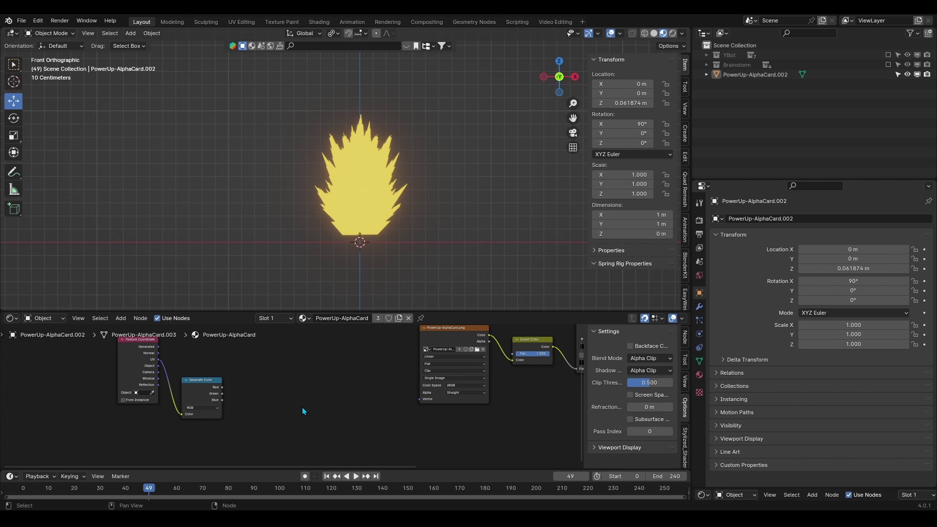
{"action": "key", "text": "shift+a"}
{"action": "type", "text": "combine"}
{"action": "key", "text": "Down"}
{"action": "key", "text": "Return"}
{"action": "left_click", "coordinate": [341, 377]}
{"action": "scroll", "coordinate": [291, 395], "scroll_direction": "up", "scroll_amount": 5}
{"action": "scroll", "coordinate": [352, 416], "scroll_direction": "down", "scroll_amount": 3}
{"action": "left_click_drag", "start_coordinate": [190, 403], "coordinate": [304, 426]}
- Add a Wave Texture node below the Separate Color node
{"action": "key", "text": "shift+a"}
{"action": "type", "text": "wave"}
{"action": "key", "text": "Return"}
{"action": "scroll", "coordinate": [335, 412], "scroll_direction": "down", "scroll_amount": 1}
{"action": "left_click", "coordinate": [331, 416]}
- Add a Mix Color node that blends a Separate Color channel with the Wave Texture color and feeds the Combine Color node
{"action": "scroll", "coordinate": [349, 427], "scroll_direction": "up", "scroll_amount": 3}
{"action": "key", "text": "shift+a"}
{"action": "type", "text": "mix"}
{"action": "key", "text": "Down"}
{"action": "key", "text": "Return"}
{"action": "left_click", "coordinate": [329, 404]}
{"action": "left_click_drag", "start_coordinate": [279, 372], "coordinate": [329, 448]}
{"action": "left_click_drag", "start_coordinate": [288, 421], "coordinate": [292, 451]}
{"action": "left_click_drag", "start_coordinate": [311, 456], "coordinate": [329, 453]}
{"action": "left_click_drag", "start_coordinate": [363, 411], "coordinate": [378, 384]}
{"action": "middle_click_drag", "start_coordinate": [289, 458], "coordinate": [343, 389]}
{"action": "left_click", "coordinate": [343, 389]}
{"action": "left_click_drag", "start_coordinate": [343, 389], "coordinate": [322, 395]}
- Connect the Combine Color output to the image texture's Vector input and set the Mix node's factor to 0.033
{"action": "middle_click_drag", "start_coordinate": [432, 360], "coordinate": [397, 451]}
{"action": "left_click_drag", "start_coordinate": [432, 392], "coordinate": [465, 398]}
{"action": "middle_click_drag", "start_coordinate": [391, 442], "coordinate": [391, 377]}
{"action": "scroll", "coordinate": [302, 444], "scroll_direction": "up", "scroll_amount": 3}
{"action": "middle_click_drag", "start_coordinate": [303, 443], "coordinate": [342, 394]}
{"action": "mouse_move", "coordinate": [422, 342]}
{"action": "left_mouse_down"}
{"action": "mouse_move", "coordinate": [440, 341]}
{"action": "mouse_move", "coordinate": [404, 343]}
{"action": "left_mouse_up"}
{"action": "left_click", "coordinate": [383, 405]}
{"action": "scroll", "coordinate": [322, 403], "scroll_direction": "up", "scroll_amount": 5}
{"action": "left_click_drag", "start_coordinate": [349, 352], "coordinate": [263, 366]}
{"action": "scroll", "coordinate": [298, 425], "scroll_direction": "down", "scroll_amount": 4}
- Insert a Color Ramp between the Wave Texture and Mix nodes and shift its stops, placing the first at 0.464
{"action": "key", "text": "shift+a"}
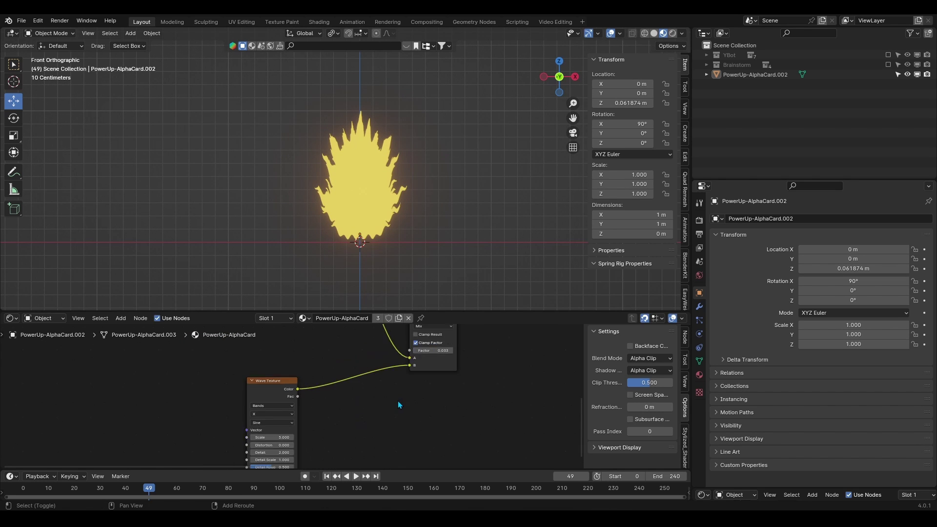
{"action": "type", "text": "color ramp"}
{"action": "key", "text": "Return"}
{"action": "left_click", "coordinate": [329, 373]}
{"action": "left_click", "coordinate": [405, 405]}
{"action": "left_click", "coordinate": [369, 421]}
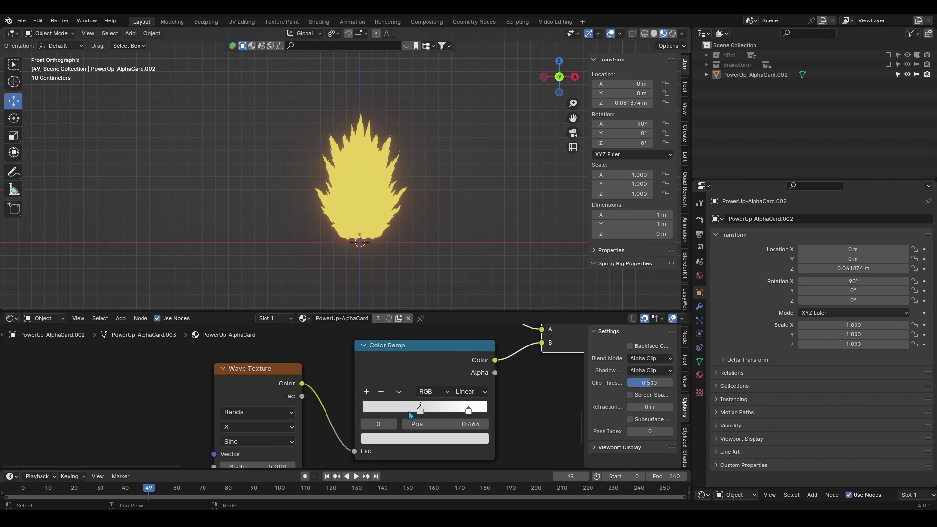
- Configure the Wave Texture with Y direction, distortion 11.300 and a negative frame-number driver on Phase Offset
{"action": "left_click", "coordinate": [297, 414]}
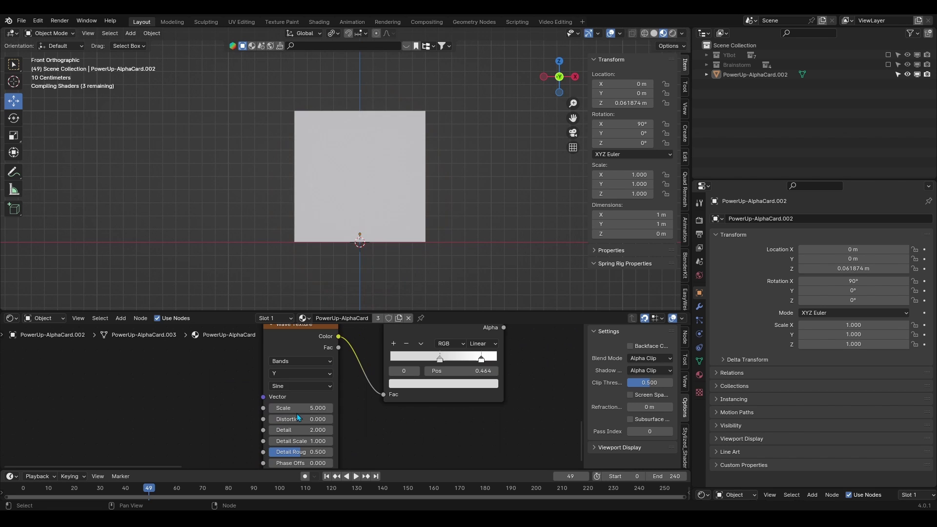
{"action": "scroll", "coordinate": [296, 405], "scroll_direction": "up", "scroll_amount": 3}
{"action": "middle_click_drag", "start_coordinate": [371, 435], "coordinate": [384, 386]}
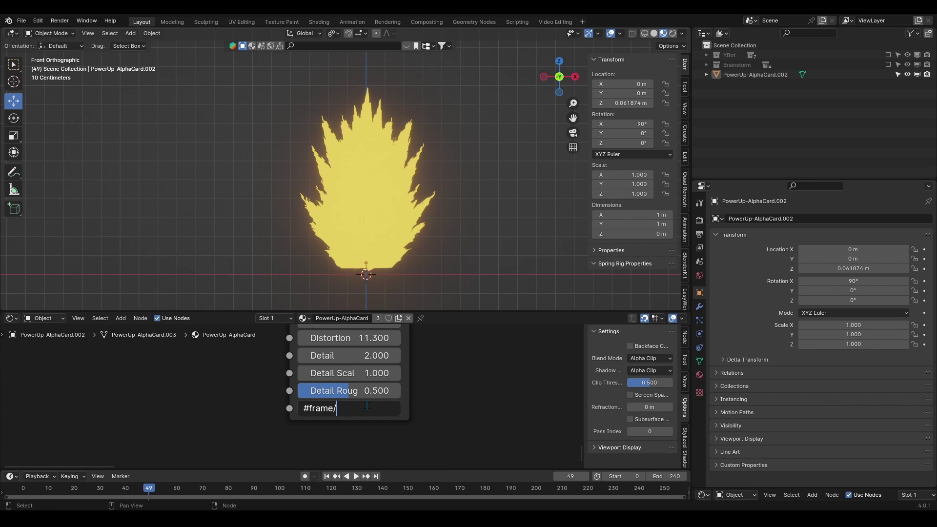
- Play the animation and examine the distortion along the aura's edges
{"action": "key", "text": "space"}
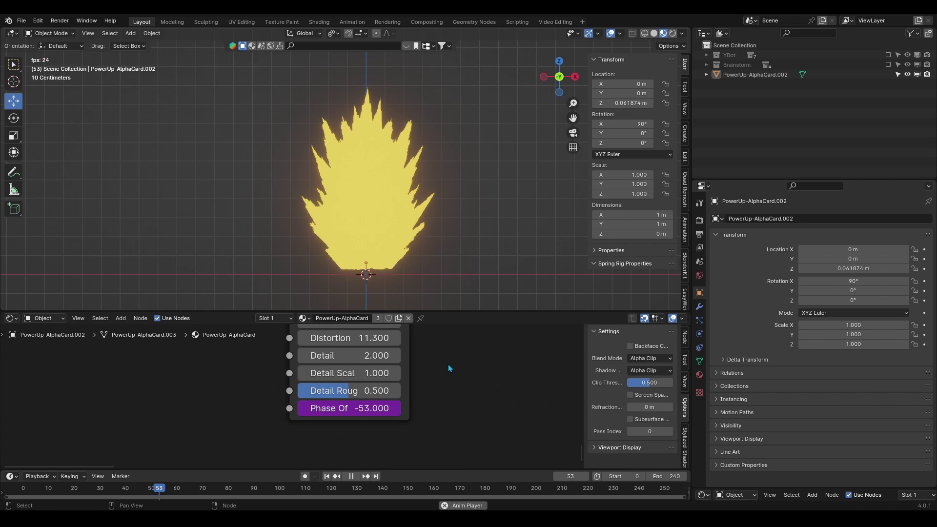
{"action": "scroll", "coordinate": [458, 239], "scroll_direction": "up", "scroll_amount": 2}
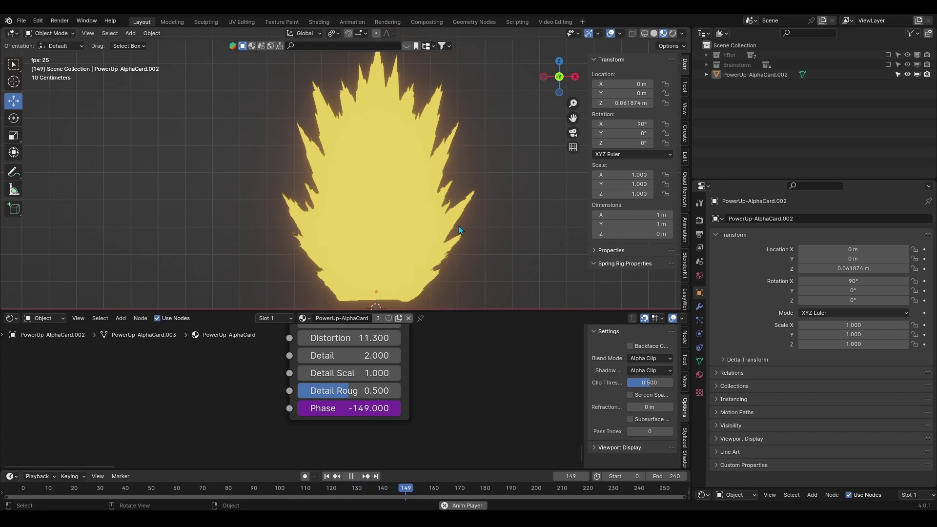
{"action": "scroll", "coordinate": [459, 226], "scroll_direction": "down", "scroll_amount": 2}
{"action": "scroll", "coordinate": [398, 364], "scroll_direction": "down", "scroll_amount": 1}
{"action": "middle_click_drag", "start_coordinate": [397, 365], "coordinate": [397, 400]}
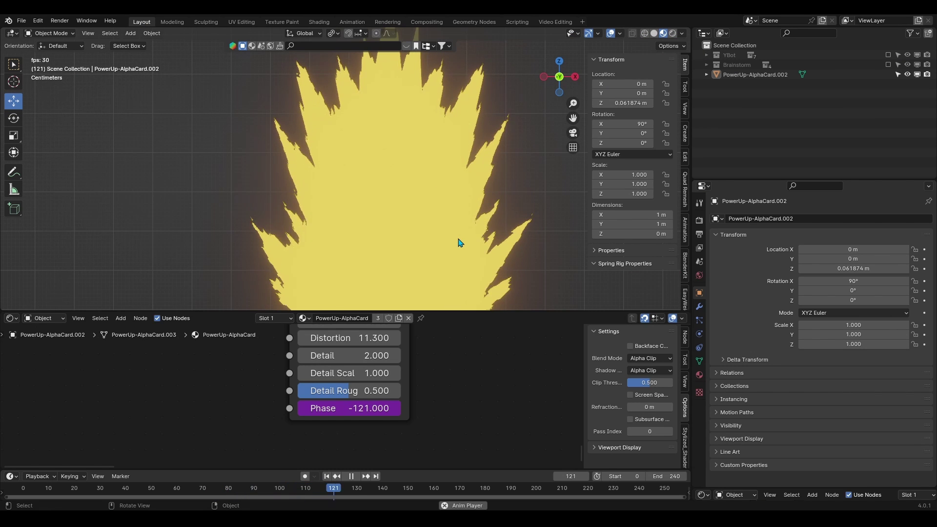
{"action": "scroll", "coordinate": [459, 243], "scroll_direction": "down", "scroll_amount": 3}
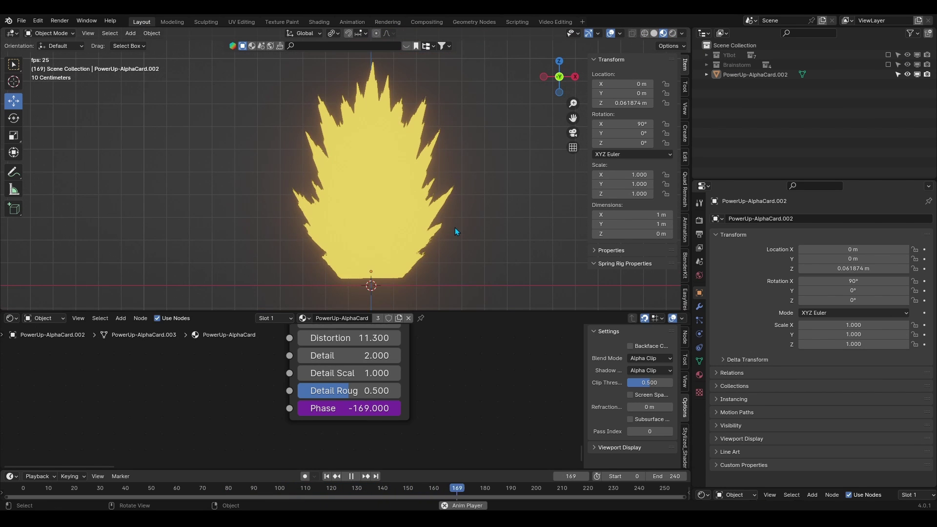
{"action": "scroll", "coordinate": [437, 389], "scroll_direction": "down", "scroll_amount": 2}
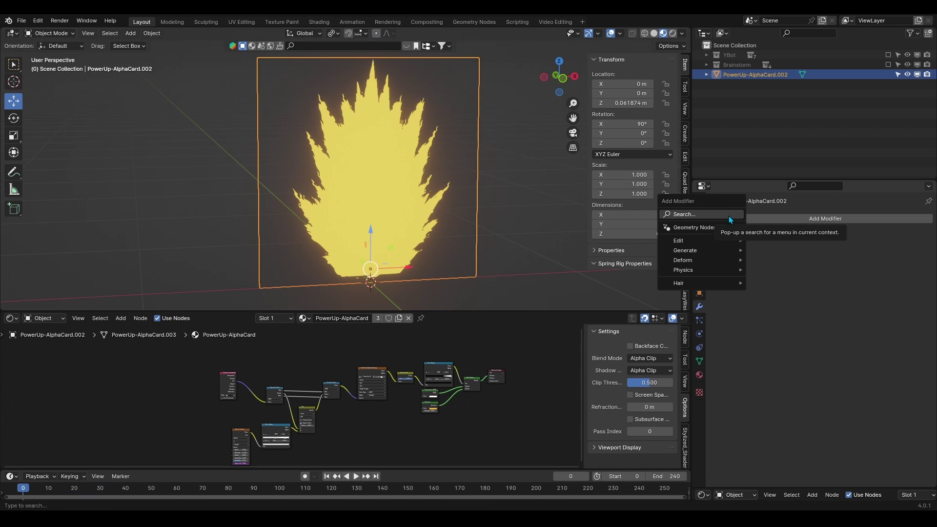
- Add a Simple Deform modifier to the aura plane in Stretch mode
{"action": "mouse_move", "coordinate": [712, 259]}
{"action": "left_click", "coordinate": [781, 351]}
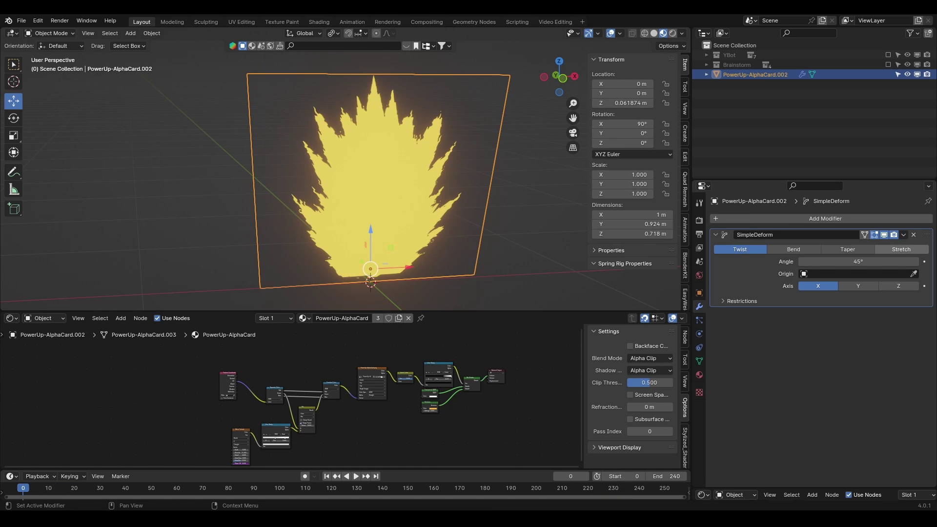
{"action": "left_click", "coordinate": [912, 250]}
{"action": "key", "text": "KP_1"}
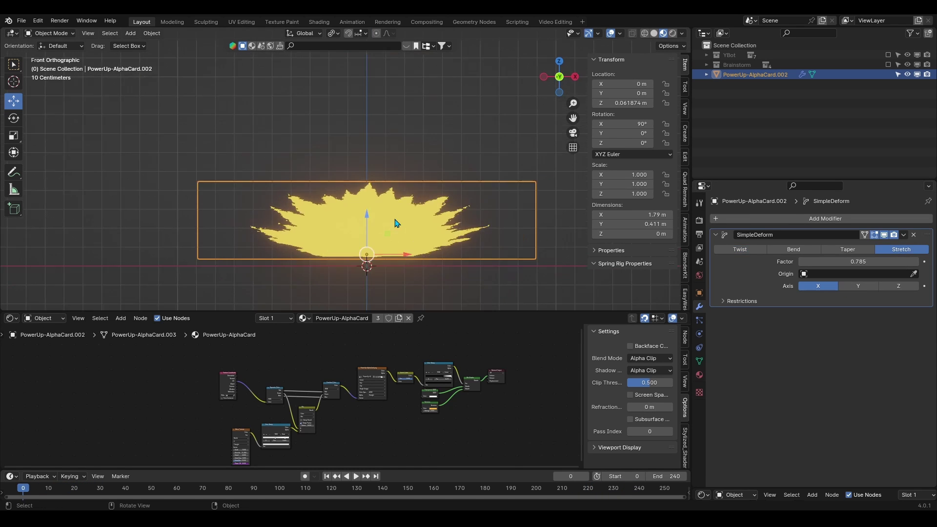
- Set the Simple Deform factor to 0.024 and insert a keyframe for it at frame 0
{"action": "left_click_drag", "start_coordinate": [847, 262], "coordinate": [795, 262]}
{"action": "right_click", "coordinate": [848, 259]}
{"action": "left_click", "coordinate": [848, 260]}
- Open a Graph Editor and add a Noise modifier to the Simple Deform factor's F-curve
{"action": "left_click_drag", "start_coordinate": [1, 463], "coordinate": [3, 337]}
{"action": "left_click", "coordinate": [12, 341]}
{"action": "left_click", "coordinate": [152, 392]}
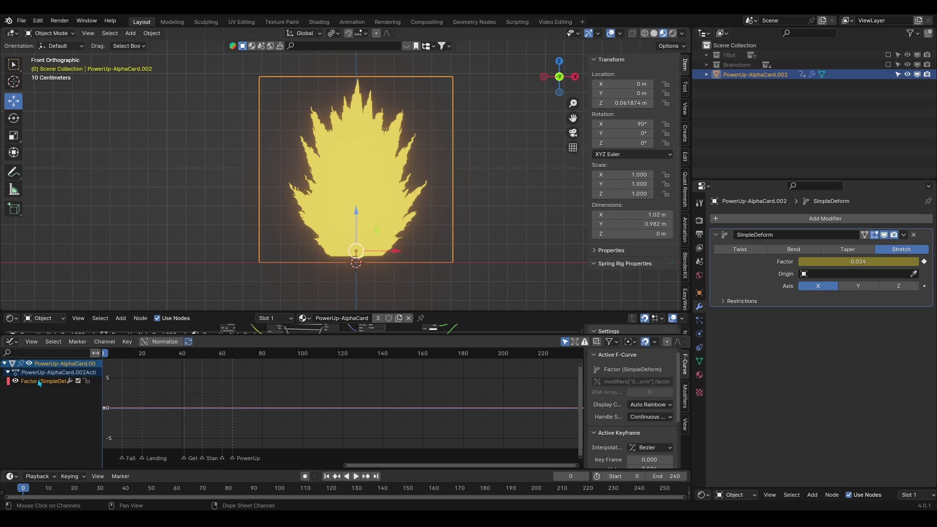
{"action": "key", "text": "n"}
{"action": "key", "text": "n"}
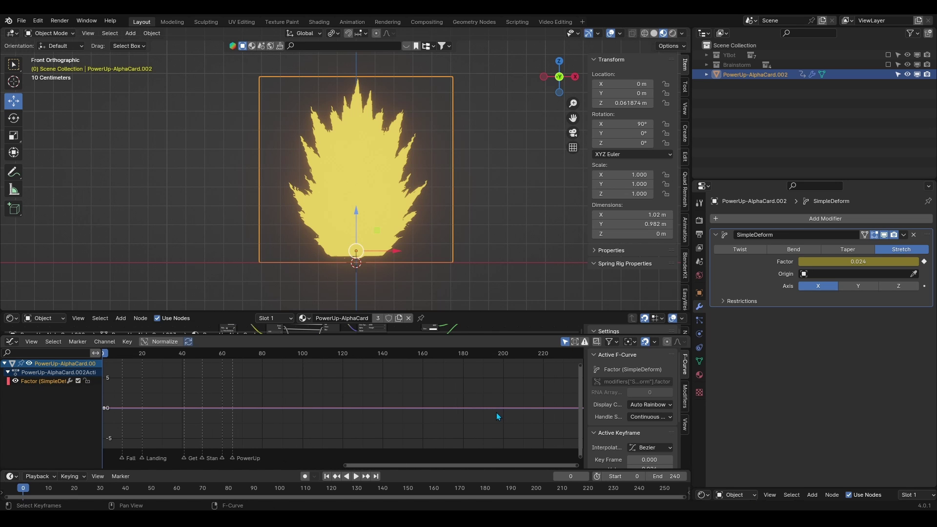
{"action": "left_click", "coordinate": [685, 396]}
{"action": "left_click", "coordinate": [619, 356]}
{"action": "left_click", "coordinate": [622, 410]}
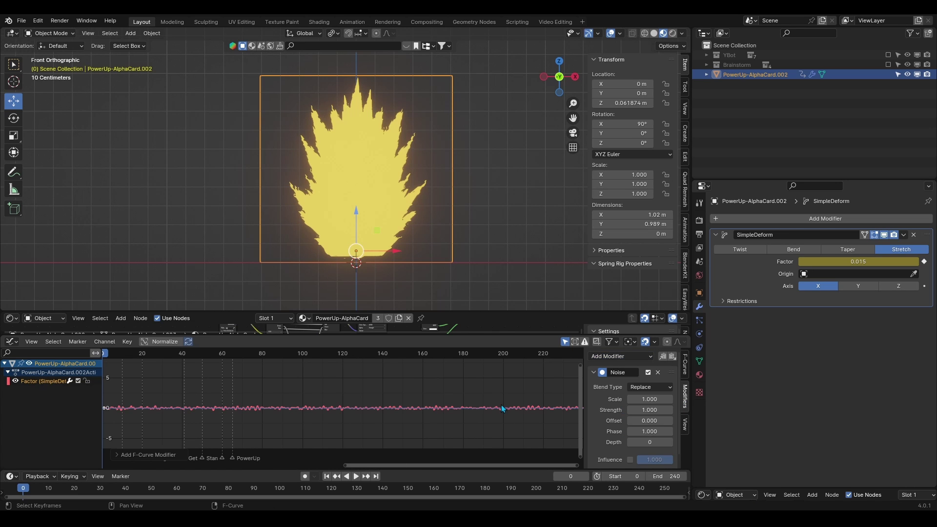
- Play the animation while trying other Noise scale values and restore the scale to 1
{"action": "key", "text": "space"}
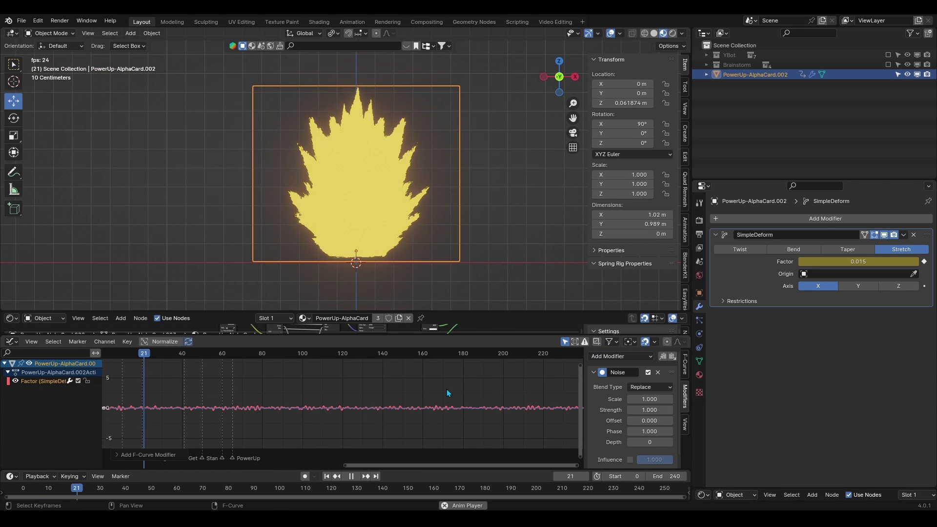
{"action": "mouse_move", "coordinate": [639, 400]}
{"action": "left_mouse_down"}
{"action": "mouse_move", "coordinate": [734, 400]}
{"action": "mouse_move", "coordinate": [616, 399]}
{"action": "mouse_move", "coordinate": [637, 399]}
{"action": "mouse_move", "coordinate": [644, 410]}
{"action": "left_mouse_up"}
{"action": "left_click", "coordinate": [650, 399]}
{"action": "type", "text": "1"}
{"action": "key", "text": "Return"}
- Duplicate the aura plane, offset the copy about 0.025 m toward the front along Y and scale it to about 0.925
{"action": "middle_click_drag", "start_coordinate": [457, 198], "coordinate": [416, 220]}
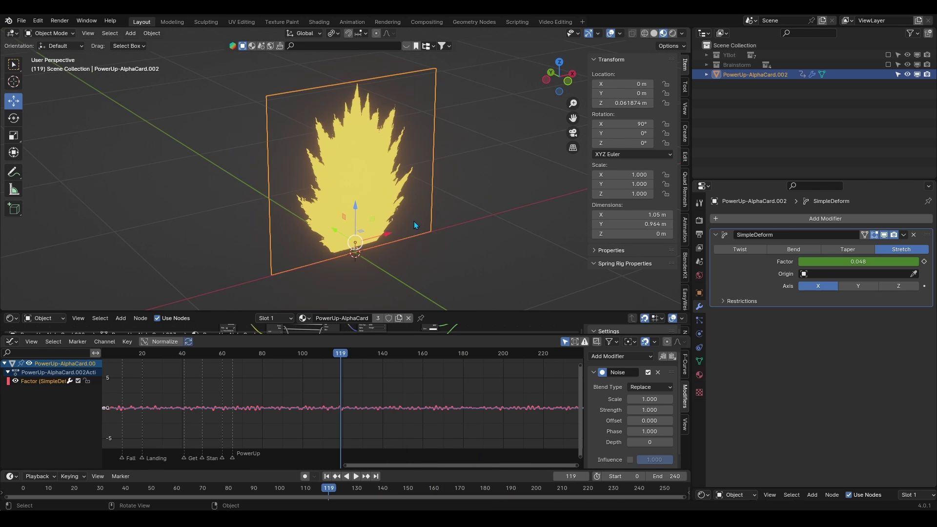
{"action": "key", "text": "shift+d"}
{"action": "key", "text": "y"}
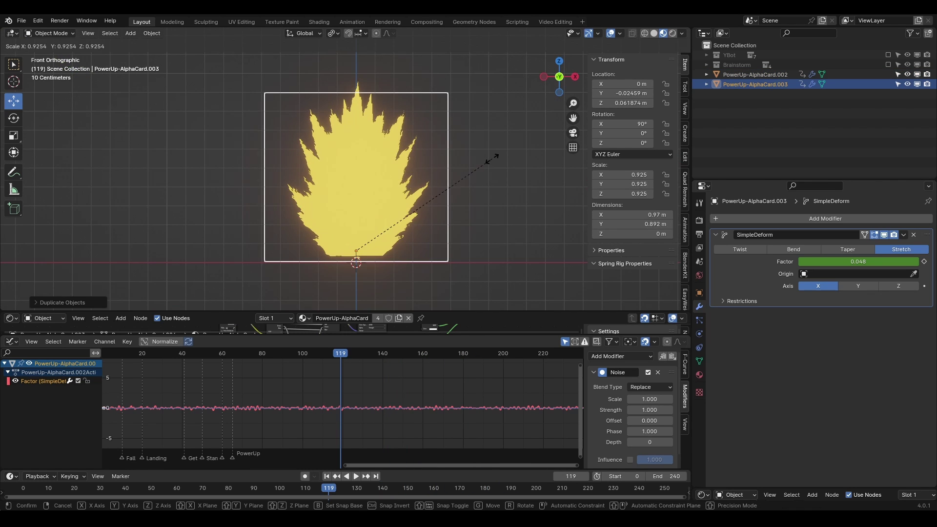
{"action": "left_click", "coordinate": [493, 164]}
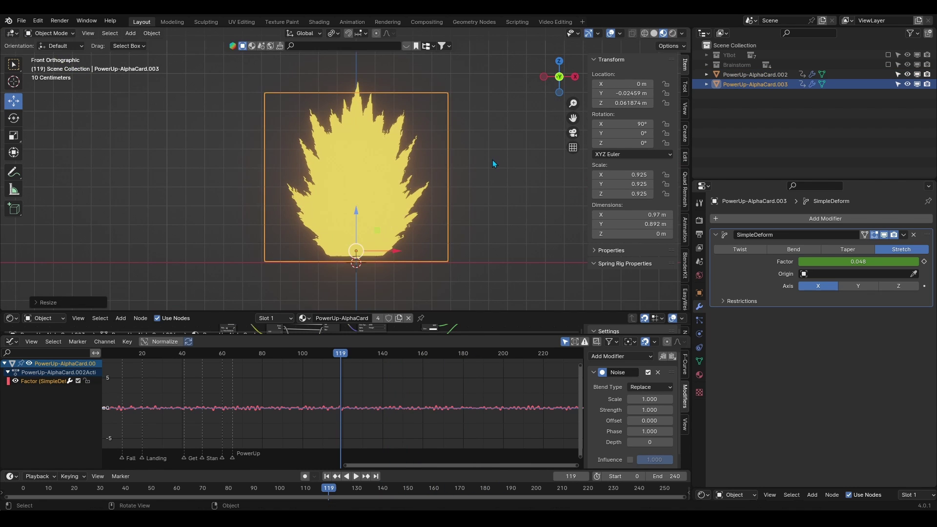
- Make the duplicate's material a single-user copy and change its Emission color to a pale cream yellow
{"action": "left_click", "coordinate": [700, 375]}
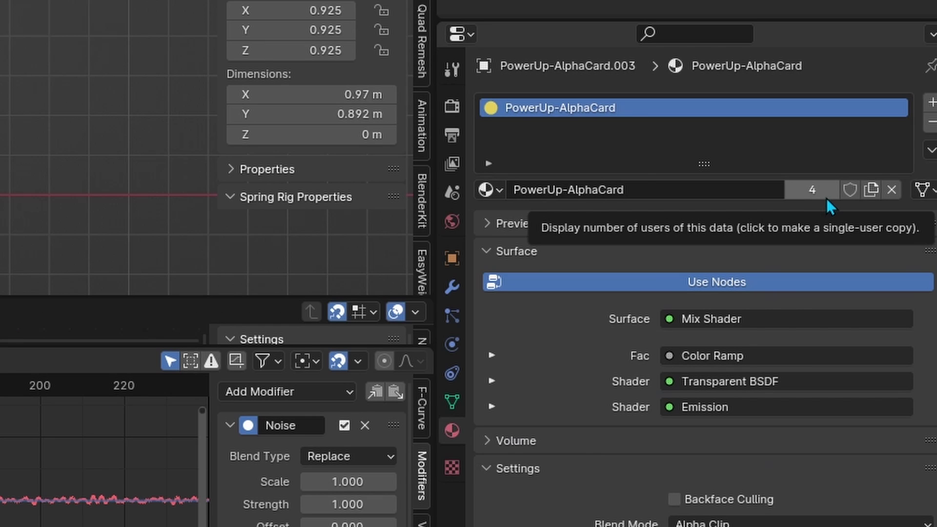
{"action": "left_click", "coordinate": [872, 261]}
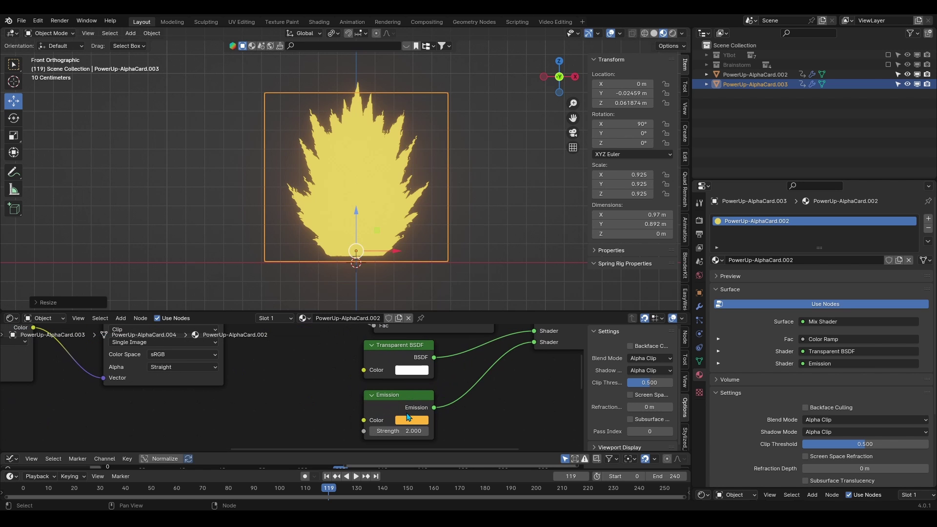
{"action": "left_click", "coordinate": [409, 419]}
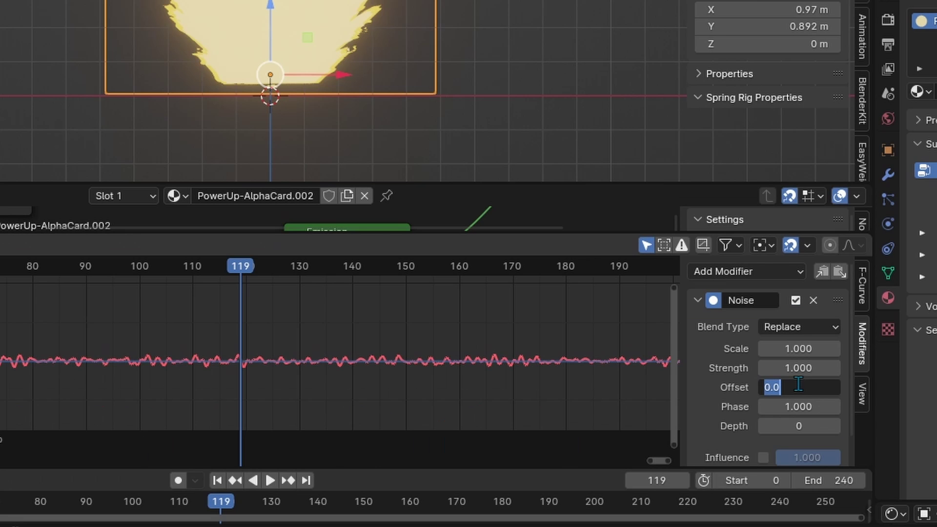
- Set the duplicate's Noise modifier offset to 1 and play the animation to check both aura layers
{"action": "type", "text": "1"}
{"action": "key", "text": "Return"}
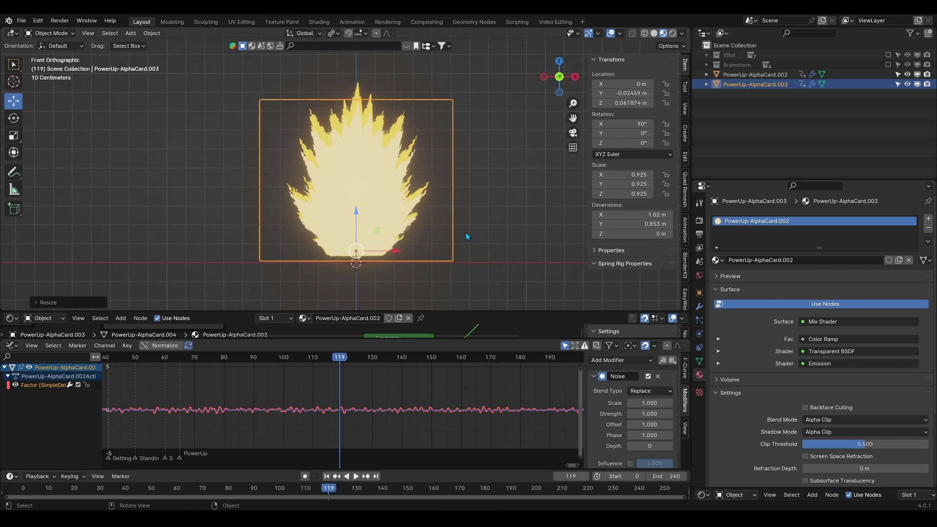
{"action": "left_click", "coordinate": [492, 40]}
{"action": "key", "text": "space"}
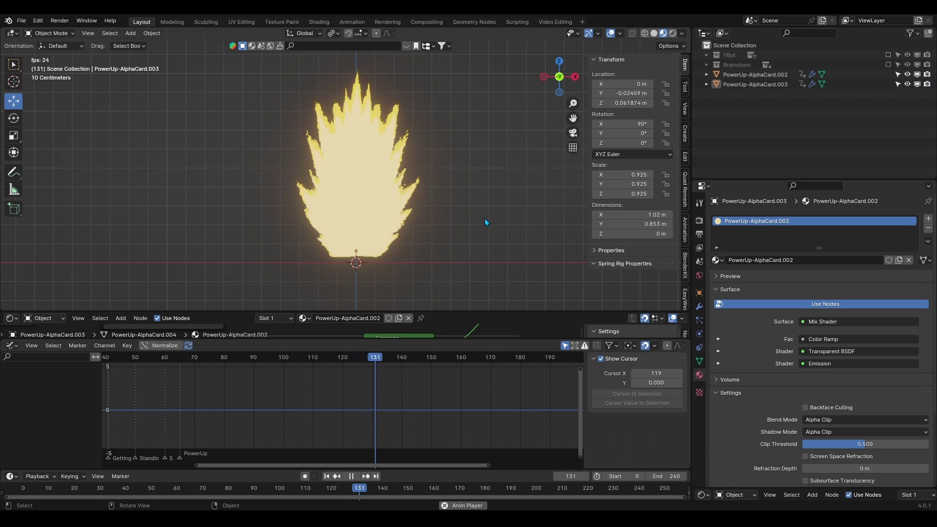
{"action": "middle_click_drag", "start_coordinate": [469, 262], "coordinate": [414, 265]}
{"action": "key", "text": "grave"}
{"action": "left_click", "coordinate": [407, 226]}
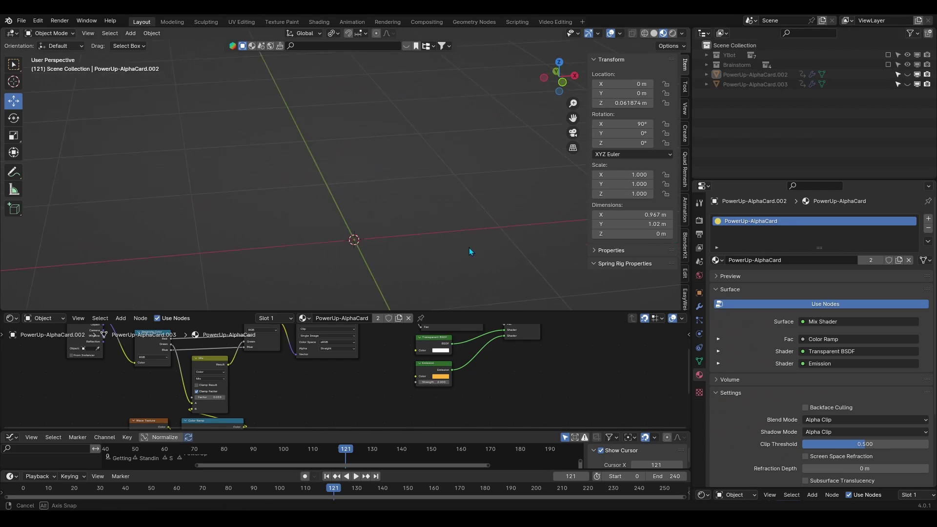
- Add a circle mesh at the origin and extrude its edge along Z into an open ring
{"action": "key", "text": "shift+a"}
{"action": "mouse_move", "coordinate": [359, 257]}
{"action": "left_click", "coordinate": [413, 276]}
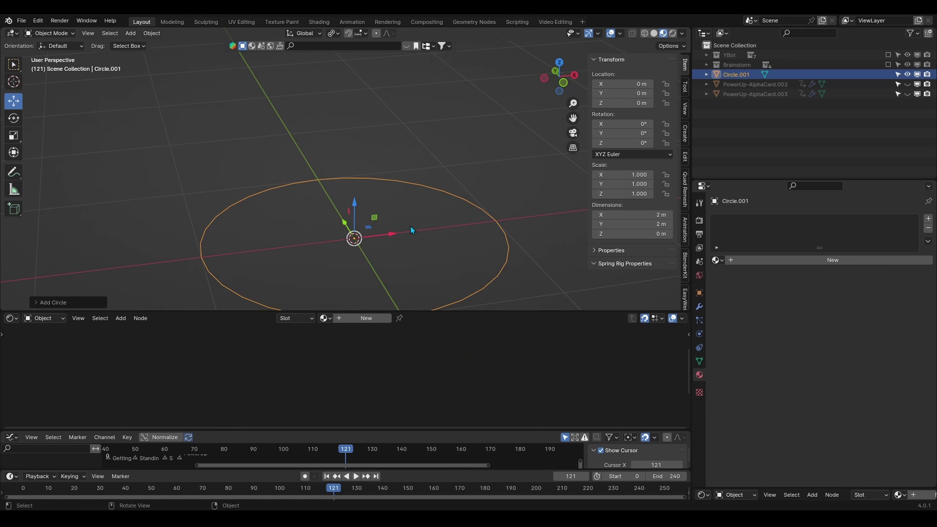
{"action": "key", "text": "Tab"}
{"action": "key", "text": "z"}
{"action": "left_click", "coordinate": [429, 193]}
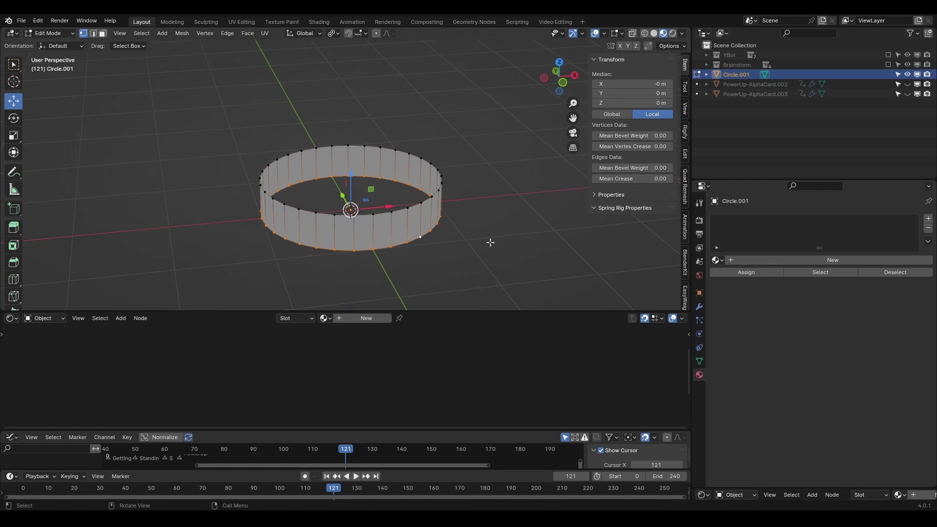
- Scale the ring's edge loops so that its wall flares outward toward the upper rim
{"action": "middle_click_drag", "start_coordinate": [469, 202], "coordinate": [465, 163]}
{"action": "key", "text": "s"}
{"action": "left_click", "coordinate": [449, 237]}
{"action": "left_click", "coordinate": [424, 232], "text": "alt"}
- Slide every other vertex of the upper rim down along its edge to form a ring of spikes
{"action": "left_click", "coordinate": [379, 197]}
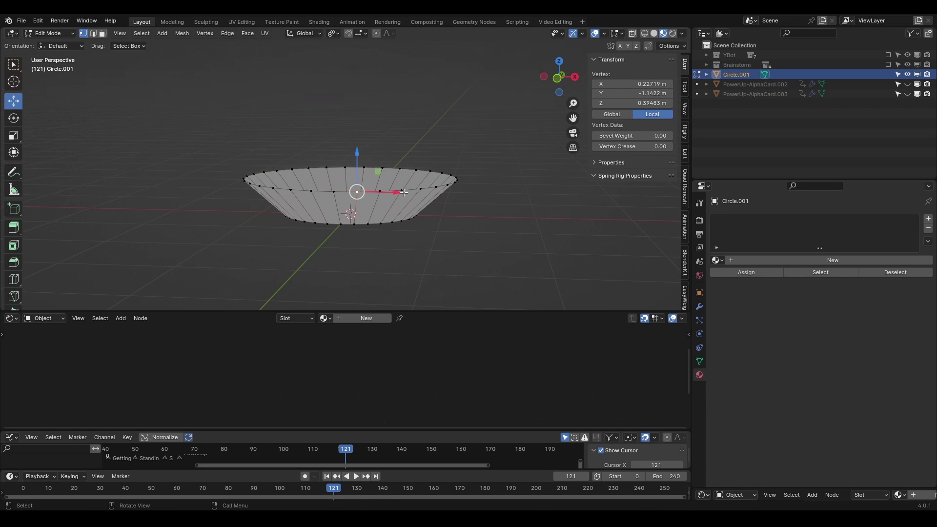
{"action": "key", "text": "KP_1"}
{"action": "key", "text": "shift+v"}
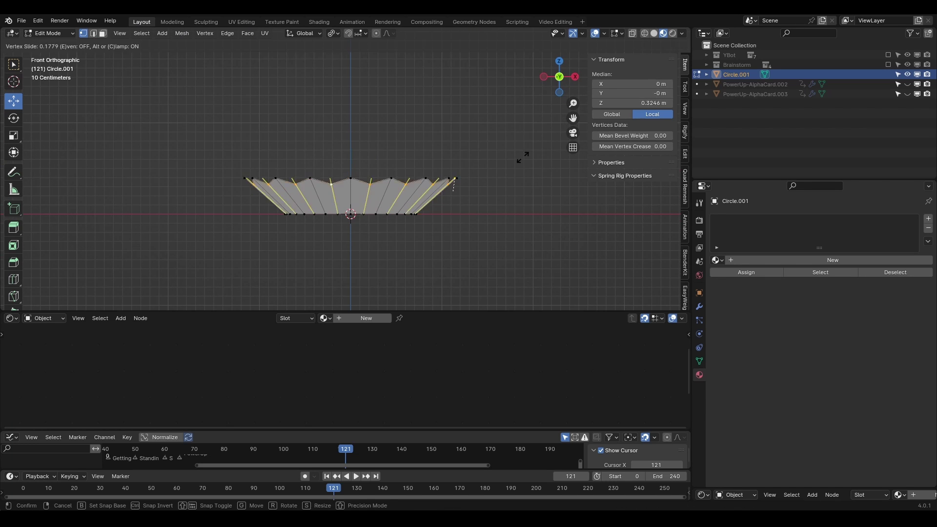
{"action": "left_click", "coordinate": [508, 205]}
{"action": "middle_click_drag", "start_coordinate": [505, 188], "coordinate": [427, 240]}
{"action": "left_click", "coordinate": [491, 261]}
- Set the transform orientation to Normal and move individual spike tips around the ring to vary their length and direction
{"action": "middle_click_drag", "start_coordinate": [495, 265], "coordinate": [561, 215]}
{"action": "scroll", "coordinate": [491, 166], "scroll_direction": "up", "scroll_amount": 2}
{"action": "left_click", "coordinate": [316, 36]}
{"action": "left_click", "coordinate": [294, 83]}
{"action": "left_click", "coordinate": [377, 152]}
{"action": "left_click_drag", "start_coordinate": [371, 179], "coordinate": [376, 150]}
{"action": "left_click", "coordinate": [434, 155]}
{"action": "left_click_drag", "start_coordinate": [421, 178], "coordinate": [420, 184]}
{"action": "left_click", "coordinate": [486, 162]}
{"action": "middle_click_drag", "start_coordinate": [423, 201], "coordinate": [483, 190]}
{"action": "left_click", "coordinate": [454, 161]}
{"action": "left_click_drag", "start_coordinate": [439, 185], "coordinate": [463, 140]}
{"action": "left_click", "coordinate": [504, 182]}
{"action": "middle_click_drag", "start_coordinate": [502, 183], "coordinate": [567, 200]}
{"action": "left_click_drag", "start_coordinate": [379, 166], "coordinate": [433, 221]}
{"action": "left_click", "coordinate": [445, 140]}
{"action": "left_click", "coordinate": [492, 154]}
{"action": "middle_click_drag", "start_coordinate": [474, 213], "coordinate": [419, 188]}
{"action": "left_click", "coordinate": [523, 190]}
{"action": "left_click_drag", "start_coordinate": [496, 214], "coordinate": [489, 221]}
{"action": "left_click", "coordinate": [452, 236]}
{"action": "middle_click_drag", "start_coordinate": [451, 239], "coordinate": [517, 261]}
{"action": "left_click", "coordinate": [416, 115]}
{"action": "left_click_drag", "start_coordinate": [409, 135], "coordinate": [410, 122]}
{"action": "left_click", "coordinate": [329, 111]}
{"action": "left_click_drag", "start_coordinate": [326, 132], "coordinate": [326, 83]}
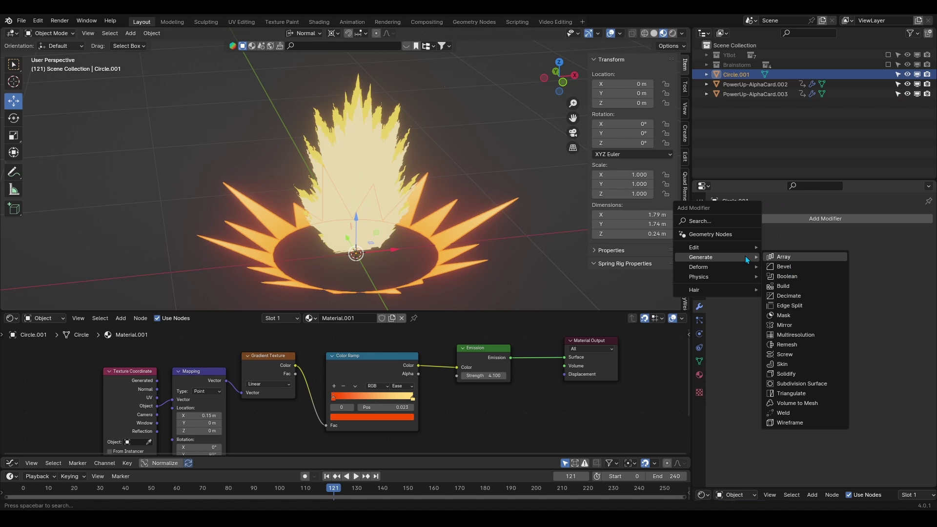
- Add a Simple Deform modifier to the spiked ring in Stretch mode along the Z axis
{"action": "mouse_move", "coordinate": [735, 274]}
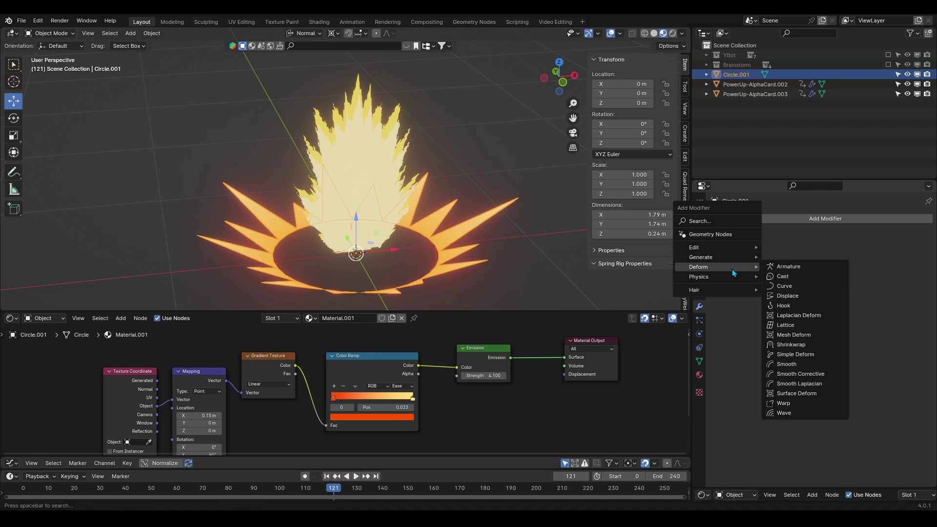
{"action": "left_click", "coordinate": [806, 354]}
{"action": "left_click", "coordinate": [902, 249]}
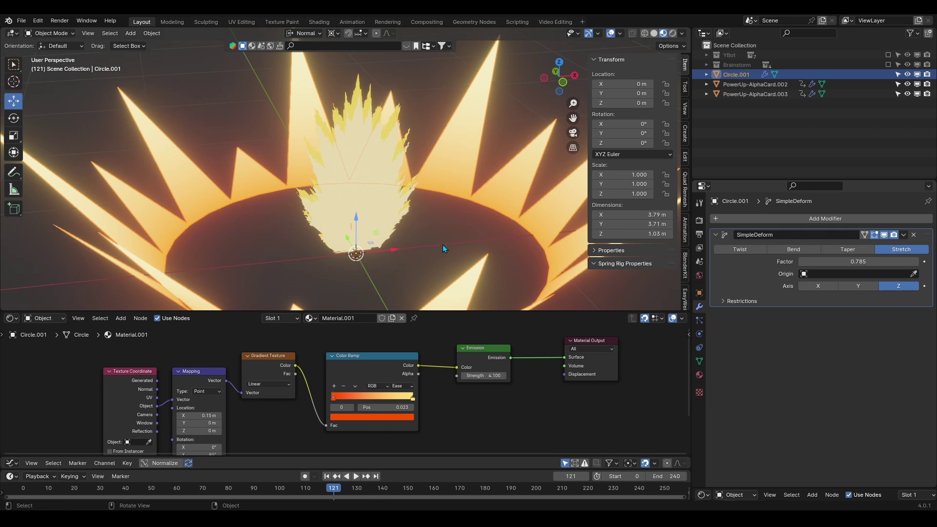
- Keyframe the ring's Simple Deform factor at 0.474 on frame 121 and add a Noise modifier to its animation curve
{"action": "mouse_move", "coordinate": [858, 261]}
{"action": "left_mouse_down"}
{"action": "mouse_move", "coordinate": [810, 261]}
{"action": "mouse_move", "coordinate": [871, 260]}
{"action": "left_mouse_up"}
{"action": "left_click_drag", "start_coordinate": [73, 454], "coordinate": [93, 342]}
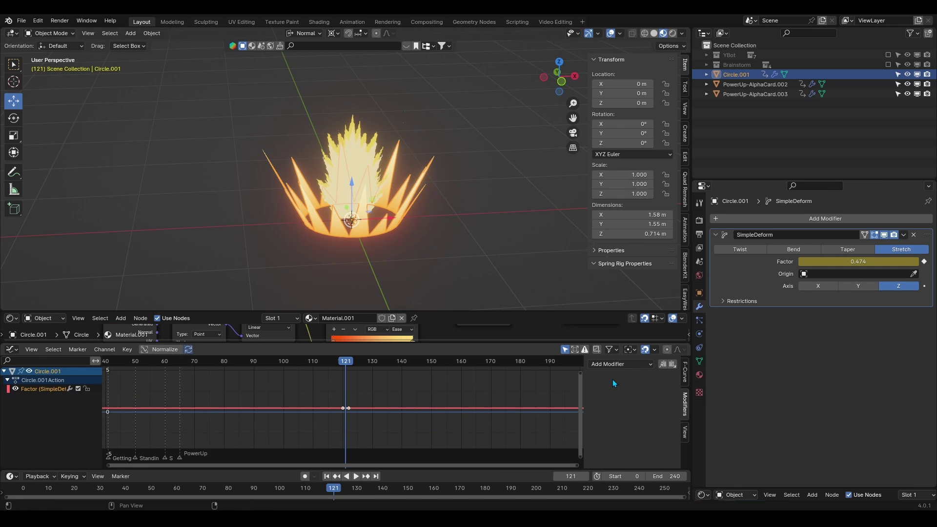
{"action": "left_click", "coordinate": [628, 364]}
{"action": "left_click", "coordinate": [632, 419]}
{"action": "key", "text": "space"}
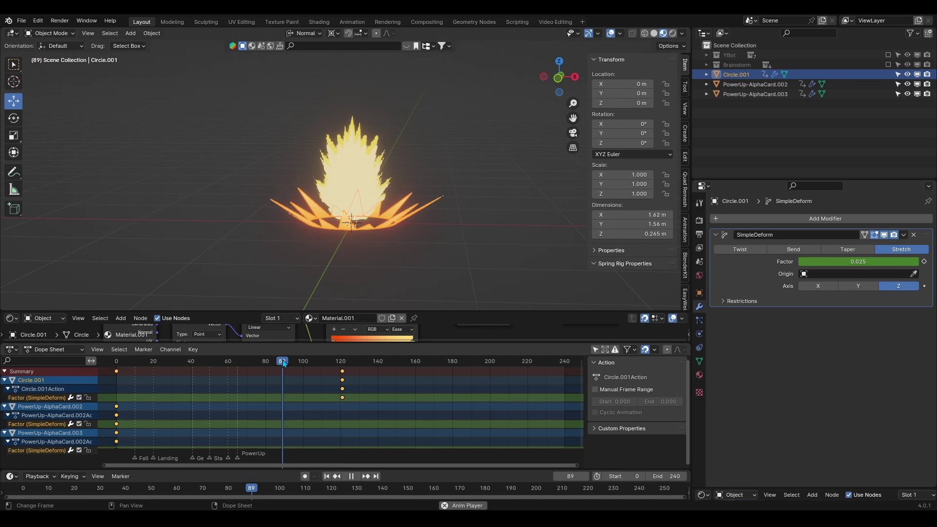
- Keyframe the ring's Z rotation from 0° at frame 0 to 720° at frame 240 with linear interpolation
{"action": "left_click", "coordinate": [458, 251]}
{"action": "middle_click_drag", "start_coordinate": [458, 251], "coordinate": [472, 265]}
{"action": "scroll", "coordinate": [472, 265], "scroll_direction": "up", "scroll_amount": 3}
{"action": "left_click", "coordinate": [472, 265]}
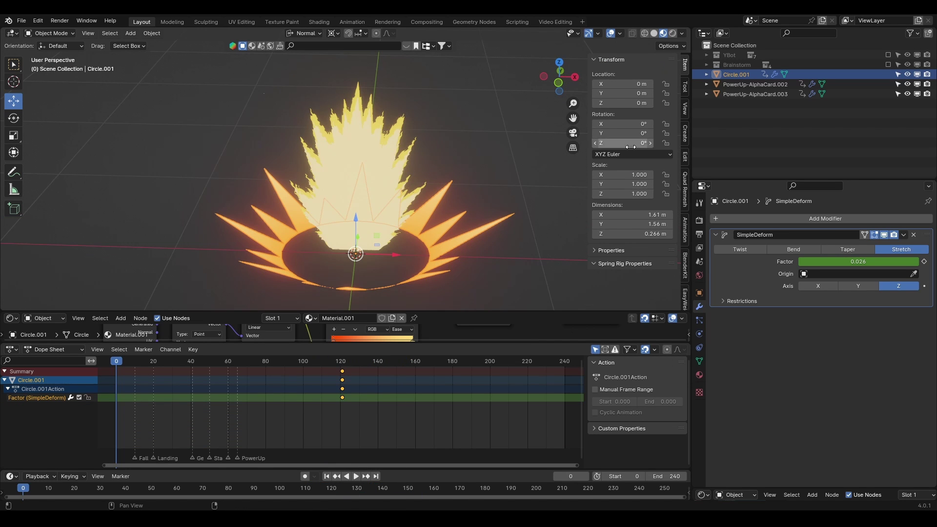
{"action": "key", "text": "i"}
{"action": "key", "text": "shift+Right"}
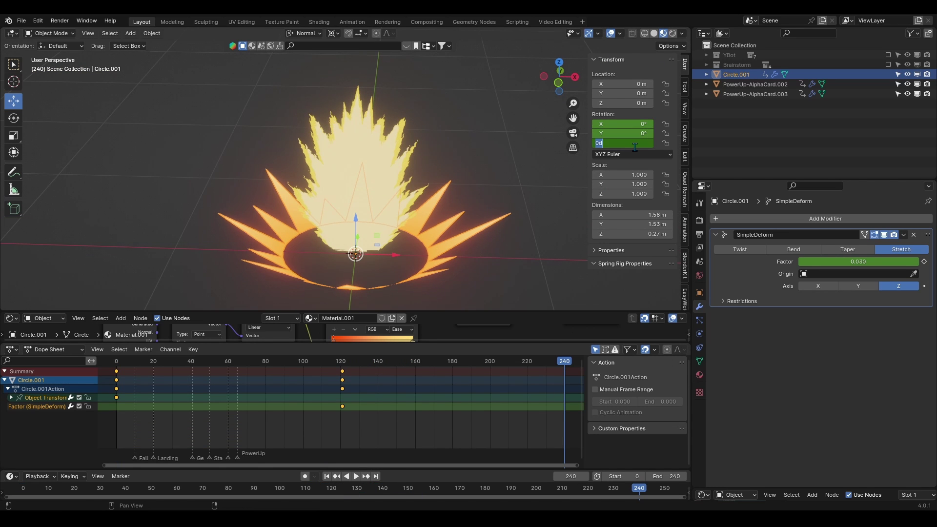
{"action": "key", "text": "space"}
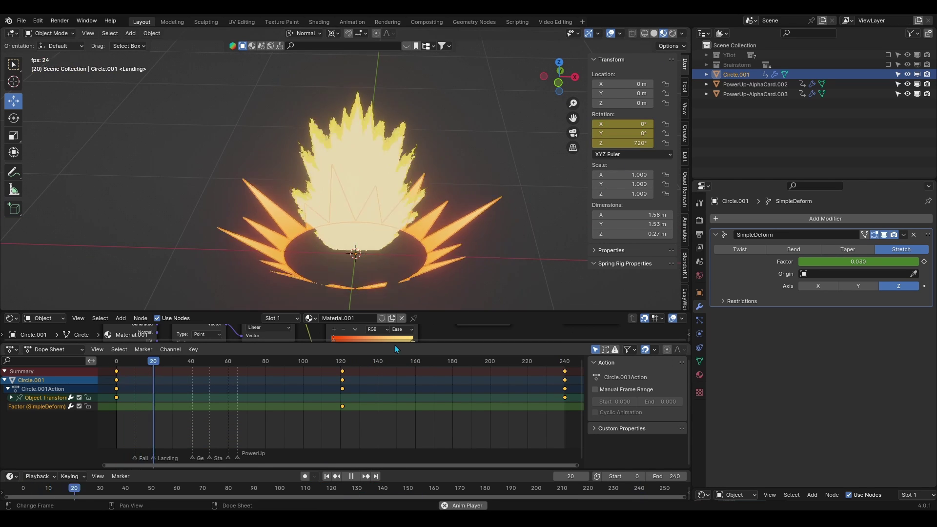
{"action": "key", "text": "t"}
{"action": "key", "text": "l"}
{"action": "left_click", "coordinate": [423, 291]}
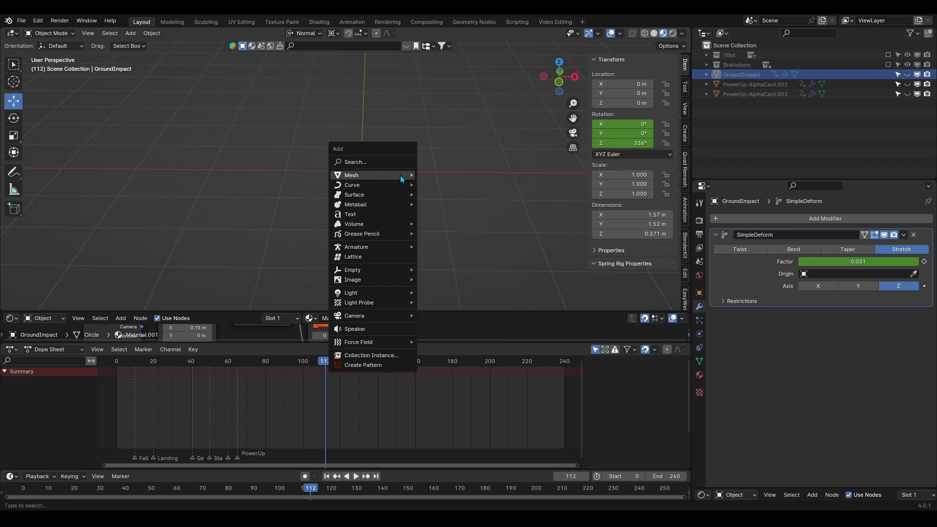
- Add a plane at the origin and narrow its mesh along X to 1.4 m wide
{"action": "mouse_move", "coordinate": [400, 175]}
{"action": "left_click", "coordinate": [439, 176]}
{"action": "key", "text": "Tab"}
{"action": "key", "text": "KP_7"}
{"action": "key", "text": "s"}
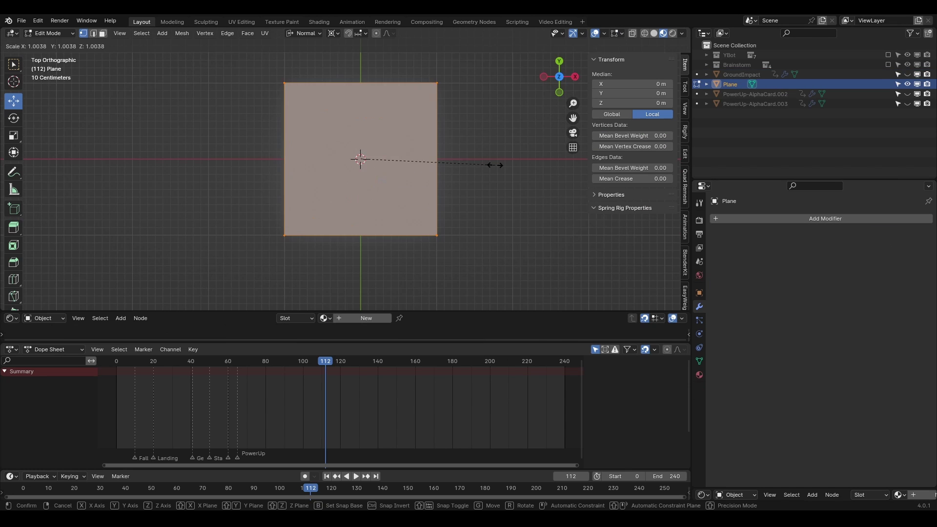
{"action": "key", "text": "x"}
{"action": "left_click", "coordinate": [448, 167]}
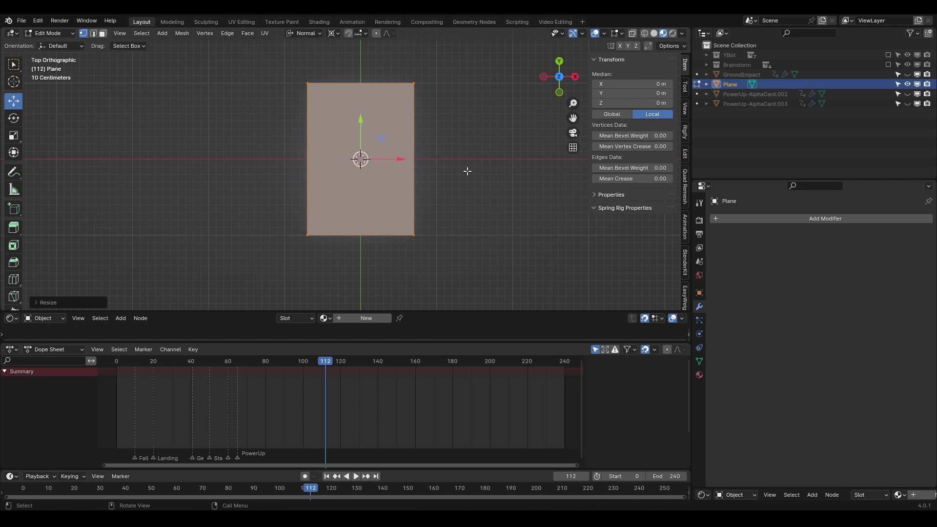
- Rotate the plane object 90° about the X axis so that it stands upright
{"action": "key", "text": "Tab"}
{"action": "key", "text": "KP_3"}
{"action": "type", "text": "r-90"}
{"action": "key", "text": "Return"}
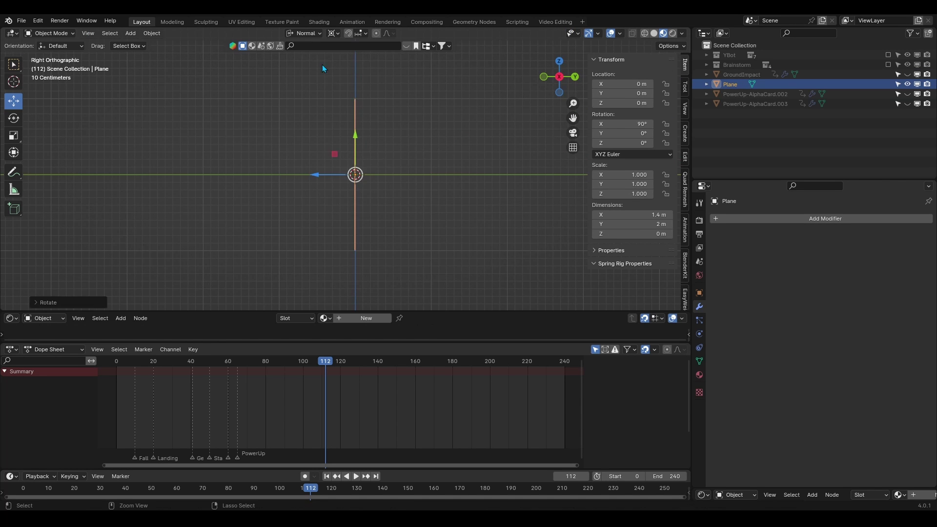
{"action": "key", "text": "KP_1"}
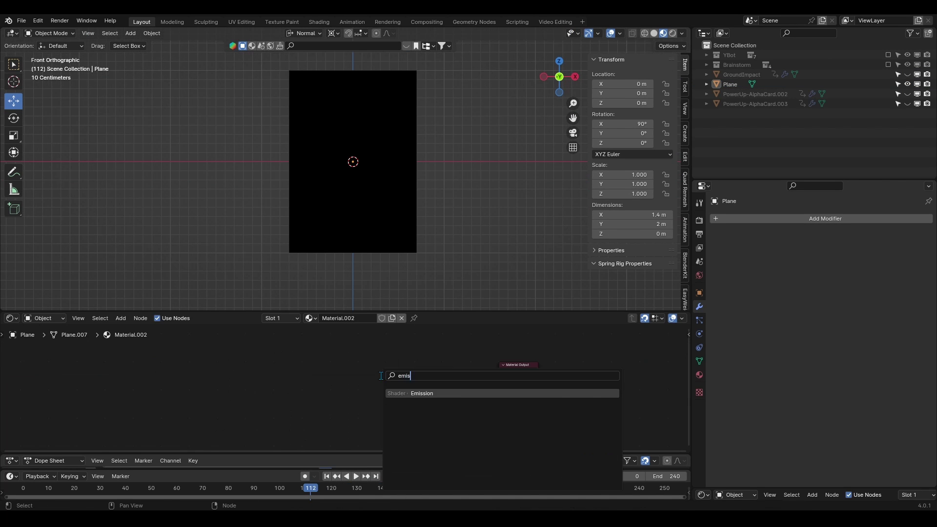
- Add Emission and Transparent BSDF nodes to the plane's material and connect them to the Mix Shader
{"action": "key", "text": "Return"}
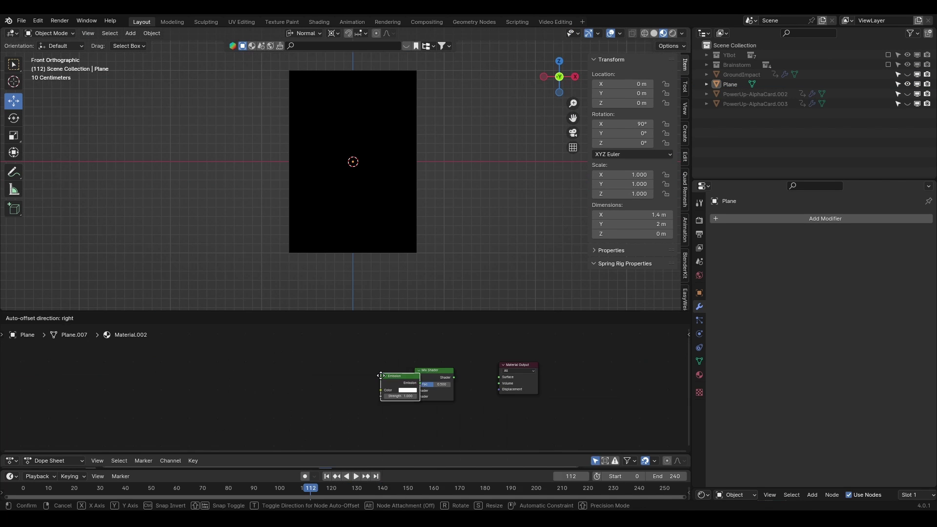
{"action": "left_click", "coordinate": [344, 395]}
{"action": "key", "text": "shift+a"}
{"action": "type", "text": "transp"}
{"action": "key", "text": "Return"}
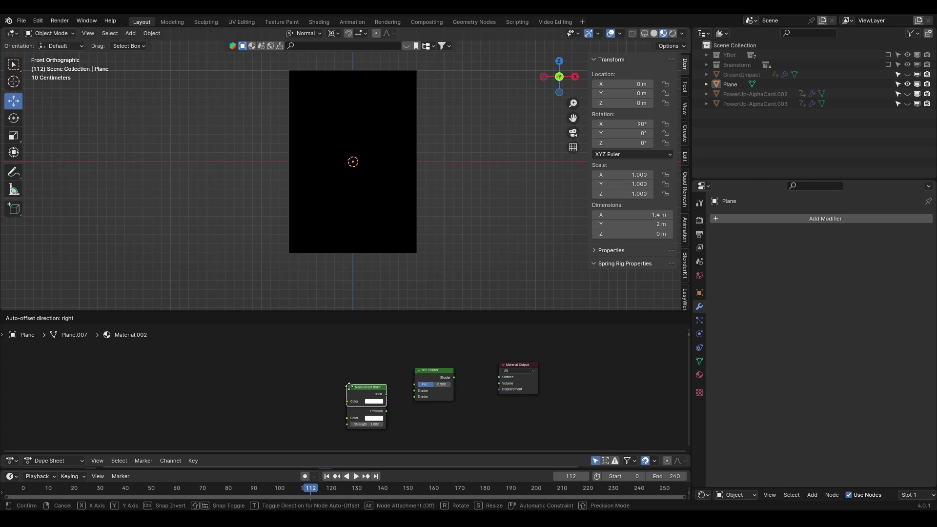
{"action": "left_click", "coordinate": [348, 373]}
{"action": "left_click_drag", "start_coordinate": [386, 383], "coordinate": [409, 396]}
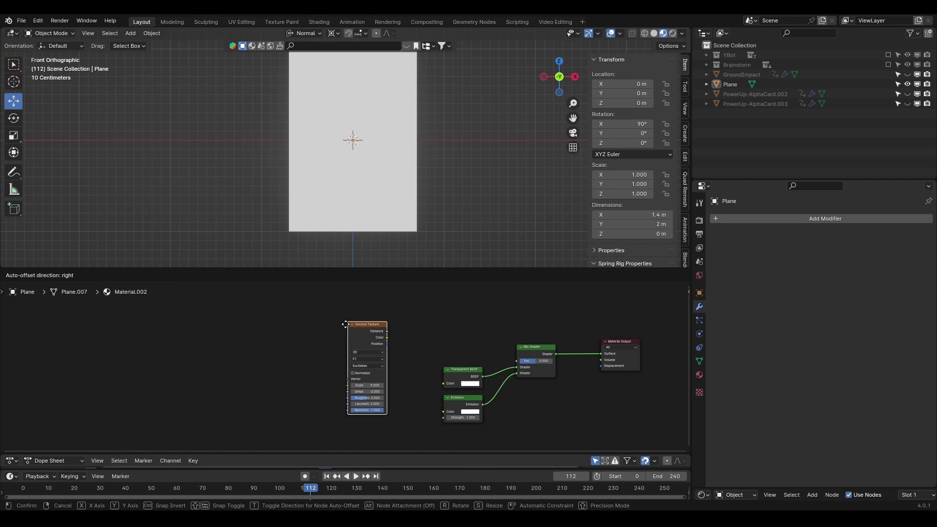
- Place a Voronoi Texture with Texture Coordinate and Mapping nodes and feed its distance into a Color Ramp
{"action": "left_click", "coordinate": [349, 323]}
{"action": "key", "text": "ctrl+t"}
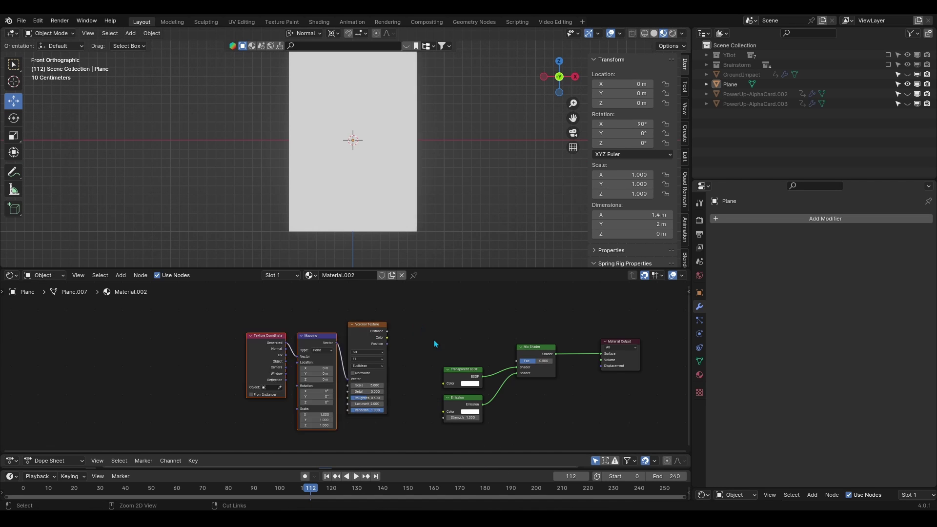
{"action": "scroll", "coordinate": [434, 344], "scroll_direction": "up", "scroll_amount": 2}
{"action": "left_click_drag", "start_coordinate": [377, 326], "coordinate": [396, 328]}
{"action": "left_click", "coordinate": [417, 355]}
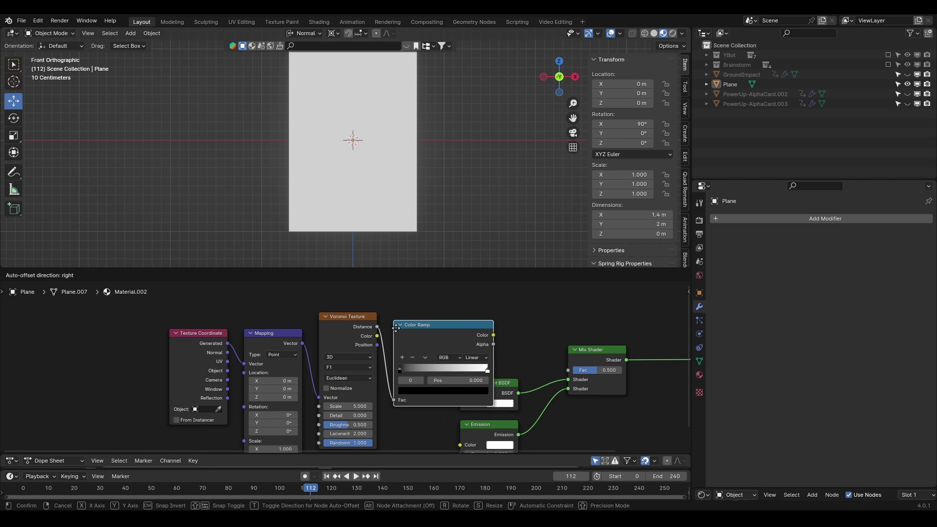
{"action": "left_click", "coordinate": [369, 312]}
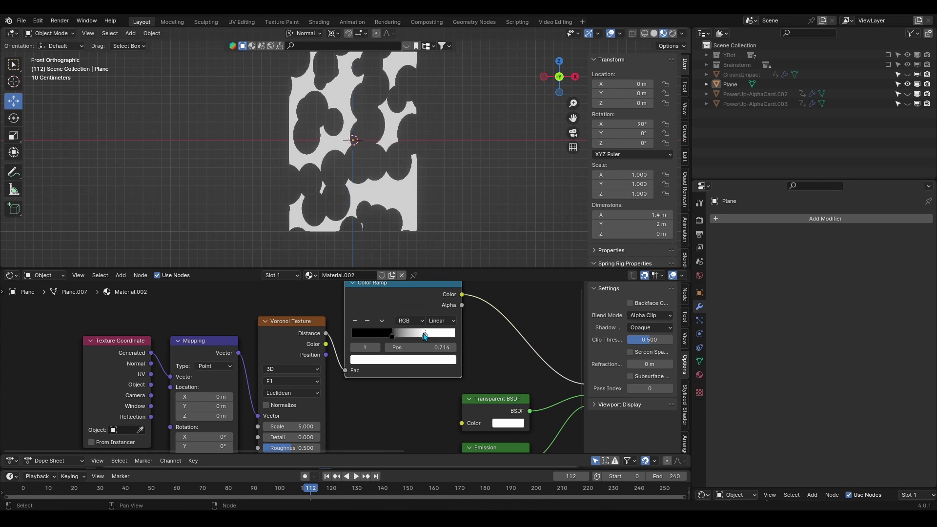
- Move the Voronoi Color Ramp's white stop to the far end and its black stop to 0.318
{"action": "left_click_drag", "start_coordinate": [424, 337], "coordinate": [378, 337]}
{"action": "left_click_drag", "start_coordinate": [392, 337], "coordinate": [488, 335]}
{"action": "left_click_drag", "start_coordinate": [363, 337], "coordinate": [399, 339]}
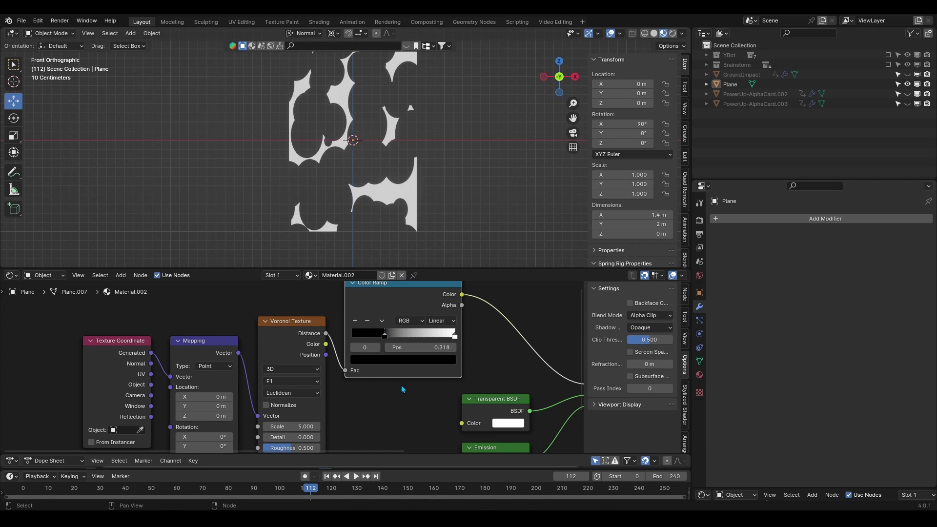
- Set the Voronoi Mapping node's Y scale to 10 and readjust the Color Ramp's black stop
{"action": "scroll", "coordinate": [401, 389], "scroll_direction": "down", "scroll_amount": 4}
{"action": "middle_click_drag", "start_coordinate": [404, 399], "coordinate": [430, 341]}
{"action": "scroll", "coordinate": [337, 409], "scroll_direction": "up", "scroll_amount": 4}
{"action": "middle_click_drag", "start_coordinate": [332, 410], "coordinate": [373, 402]}
{"action": "left_click_drag", "start_coordinate": [312, 397], "coordinate": [497, 388]}
{"action": "right_click", "coordinate": [312, 397]}
{"action": "scroll", "coordinate": [345, 148], "scroll_direction": "up", "scroll_amount": 3}
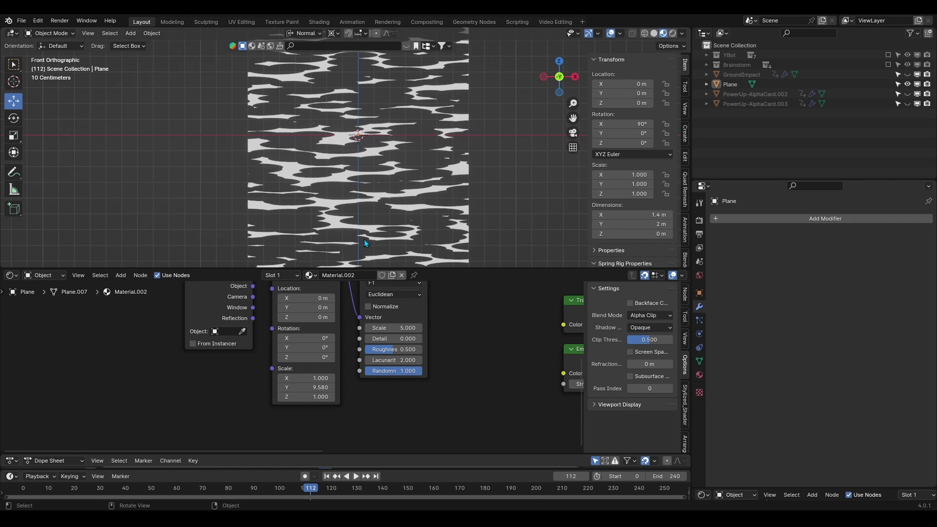
{"action": "type", "text": "10"}
{"action": "key", "text": "Return"}
{"action": "middle_click_drag", "start_coordinate": [523, 288], "coordinate": [458, 389]}
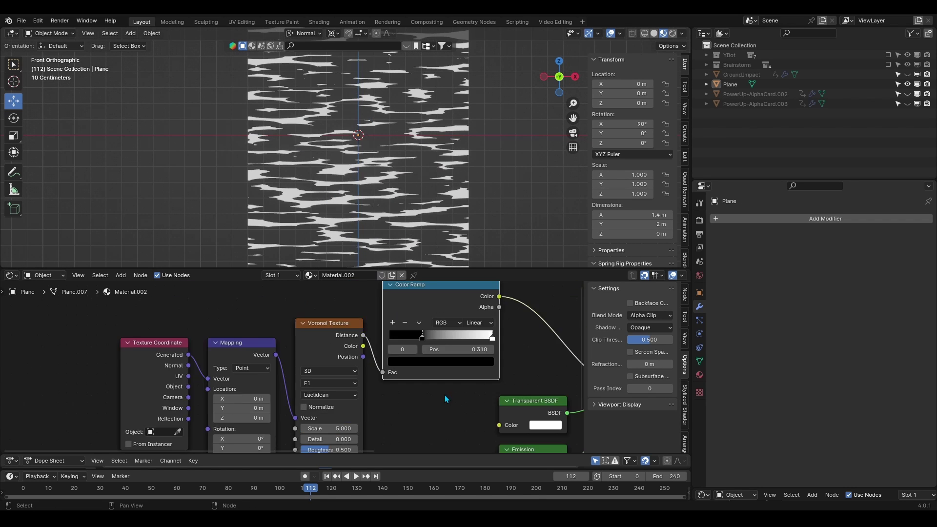
{"action": "left_click_drag", "start_coordinate": [427, 338], "coordinate": [377, 337]}
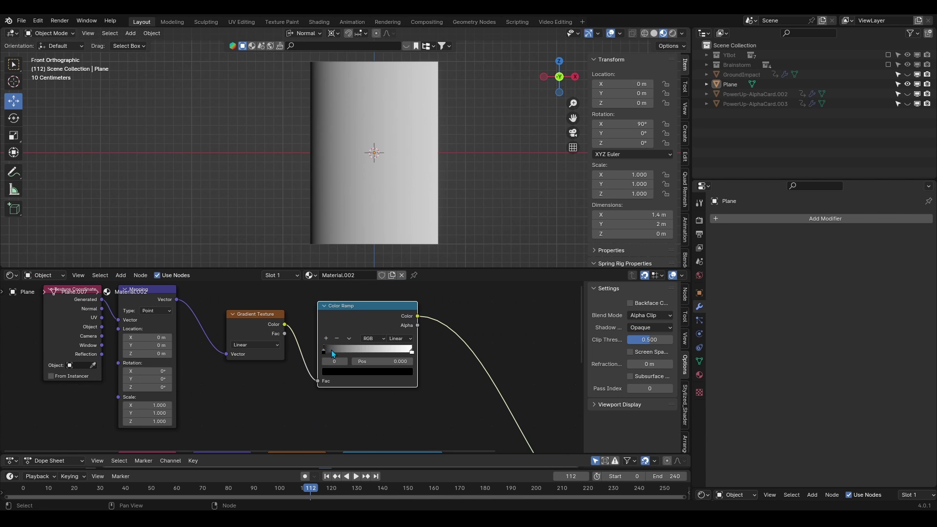
- Shift the gradient Color Ramp's black stop inward and reposition a texture node chain to make room
{"action": "mouse_move", "coordinate": [333, 353]}
{"action": "left_mouse_down"}
{"action": "mouse_move", "coordinate": [356, 351]}
{"action": "mouse_move", "coordinate": [342, 351]}
{"action": "left_mouse_up"}
{"action": "scroll", "coordinate": [318, 364], "scroll_direction": "down", "scroll_amount": 10}
{"action": "middle_click_drag", "start_coordinate": [378, 400], "coordinate": [422, 370]}
{"action": "left_click_drag", "start_coordinate": [206, 308], "coordinate": [370, 379]}
{"action": "key", "text": "g"}
{"action": "left_click", "coordinate": [300, 371]}
- Add a Mix Color node that combines the gradient and Voronoi Color Ramp outputs
{"action": "key", "text": "shift+a"}
{"action": "type", "text": "mix color"}
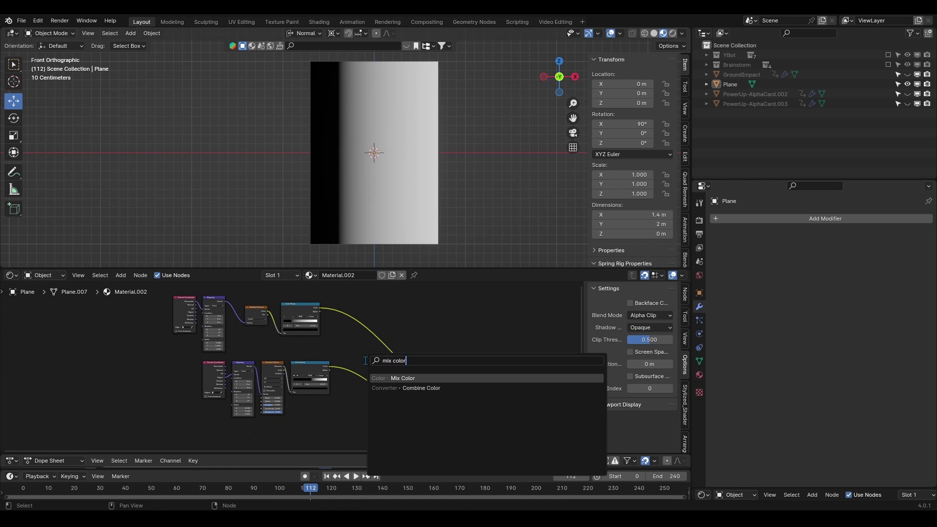
{"action": "key", "text": "Return"}
{"action": "left_click", "coordinate": [383, 347]}
{"action": "scroll", "coordinate": [340, 367], "scroll_direction": "up", "scroll_amount": 3}
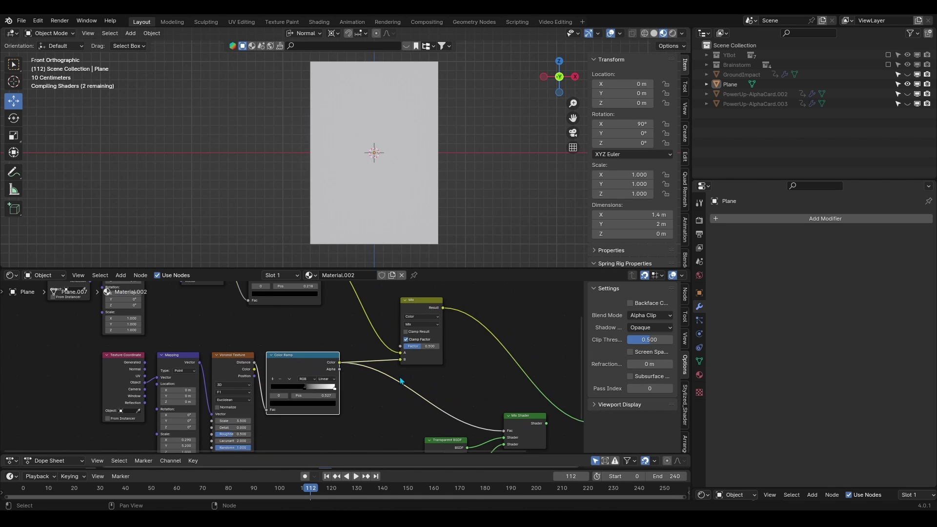
{"action": "scroll", "coordinate": [405, 384], "scroll_direction": "up", "scroll_amount": 3}
- Set the Mix Color node's blending mode to Multiply with a factor of 1
{"action": "left_click", "coordinate": [356, 325]}
{"action": "left_click", "coordinate": [359, 150]}
{"action": "left_click", "coordinate": [358, 304]}
{"action": "mouse_move", "coordinate": [360, 356]}
{"action": "left_mouse_down"}
{"action": "mouse_move", "coordinate": [386, 357]}
{"action": "mouse_move", "coordinate": [332, 356]}
{"action": "mouse_move", "coordinate": [386, 361]}
{"action": "left_mouse_up"}
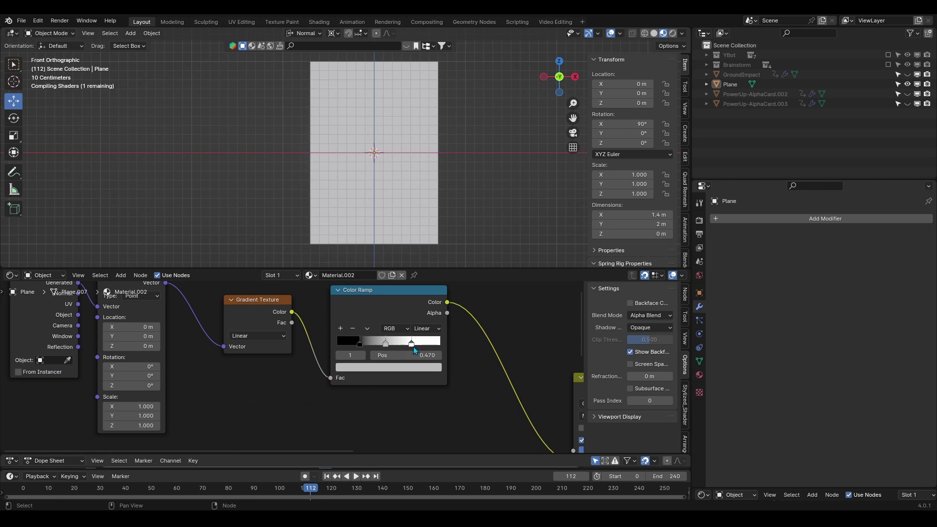
- Color the gradient ramp's last stop black and its middle stop pure white
{"action": "left_click", "coordinate": [412, 343]}
{"action": "left_click", "coordinate": [388, 367]}
{"action": "left_click", "coordinate": [435, 300]}
{"action": "left_click", "coordinate": [387, 344]}
{"action": "left_click", "coordinate": [391, 367]}
{"action": "left_click_drag", "start_coordinate": [436, 243], "coordinate": [438, 215]}
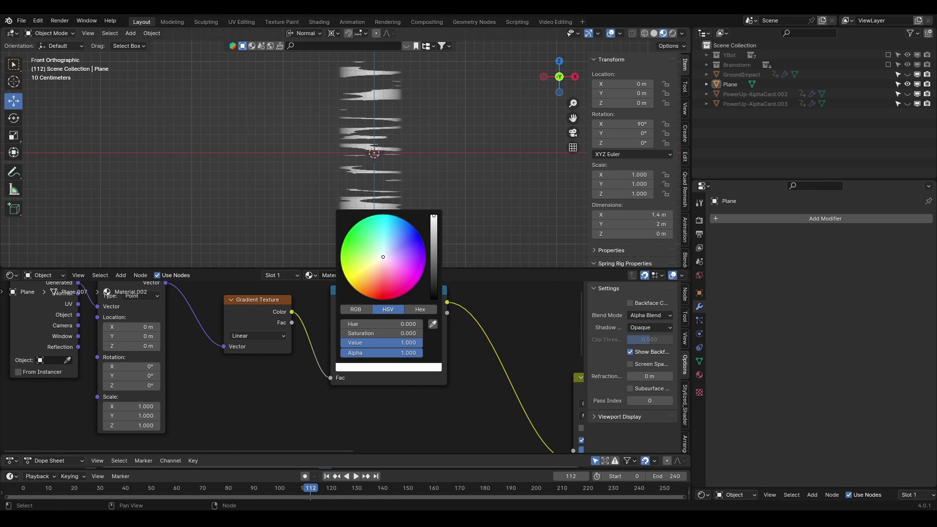
- Spread the gradient ramp's two black stops outward and adjust the ramp's interpolation
{"action": "left_click", "coordinate": [433, 328]}
{"action": "left_click", "coordinate": [428, 352]}
{"action": "left_click_drag", "start_coordinate": [411, 345], "coordinate": [441, 345]}
{"action": "mouse_move", "coordinate": [359, 344]}
{"action": "left_mouse_down"}
{"action": "mouse_move", "coordinate": [332, 343]}
{"action": "mouse_move", "coordinate": [397, 345]}
{"action": "mouse_move", "coordinate": [353, 343]}
{"action": "left_mouse_up"}
{"action": "left_click_drag", "start_coordinate": [440, 343], "coordinate": [427, 345]}
{"action": "left_click", "coordinate": [428, 329]}
{"action": "left_click", "coordinate": [427, 382]}
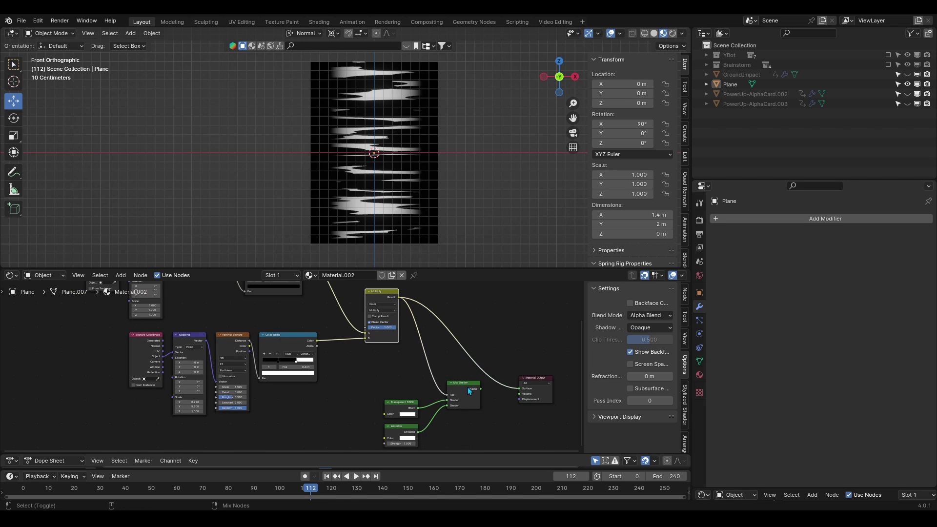
- Connect the Mix Shader to the Material Output and move the Voronoi ramp's white stop to 0.777 for thinner streaks
{"action": "left_click", "coordinate": [469, 391], "text": "ctrl+shift"}
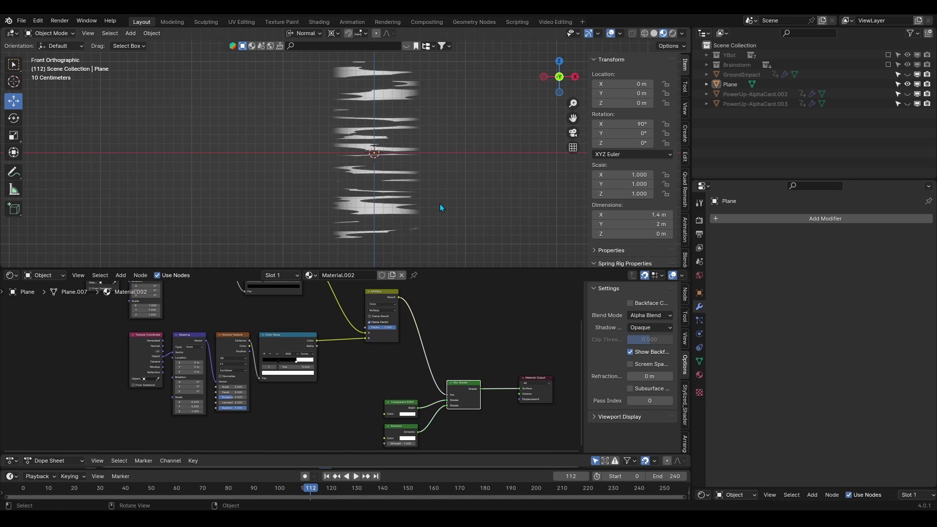
{"action": "scroll", "coordinate": [291, 367], "scroll_direction": "up", "scroll_amount": 7}
{"action": "left_click_drag", "start_coordinate": [301, 357], "coordinate": [304, 357]}
{"action": "left_click_drag", "start_coordinate": [271, 358], "coordinate": [276, 357]}
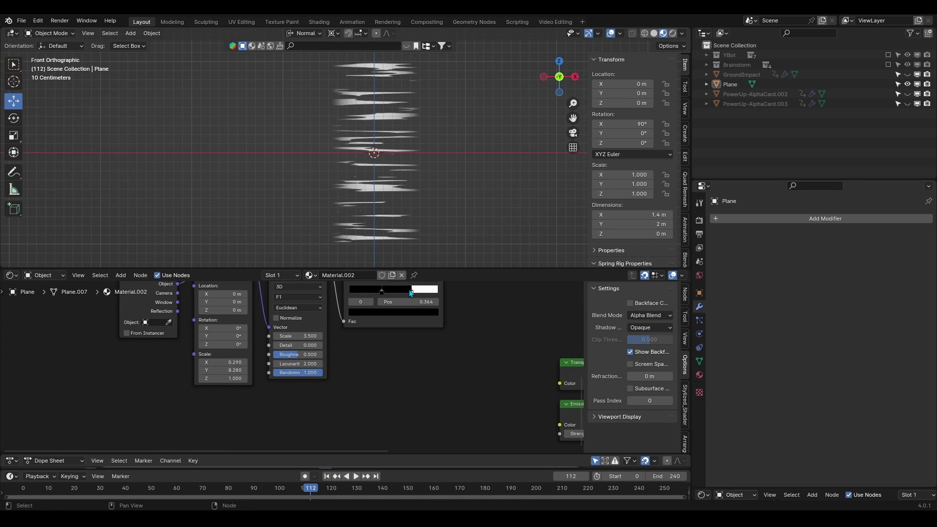
{"action": "left_click_drag", "start_coordinate": [412, 293], "coordinate": [418, 293]}
- Set the Emission color to cyan and raise the emission strength
{"action": "left_click", "coordinate": [438, 414]}
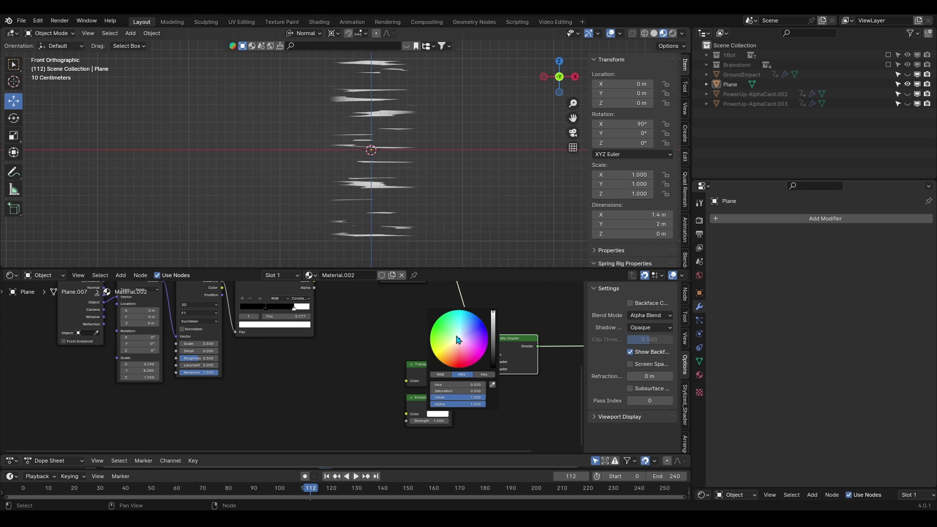
{"action": "left_click_drag", "start_coordinate": [458, 339], "coordinate": [458, 310]}
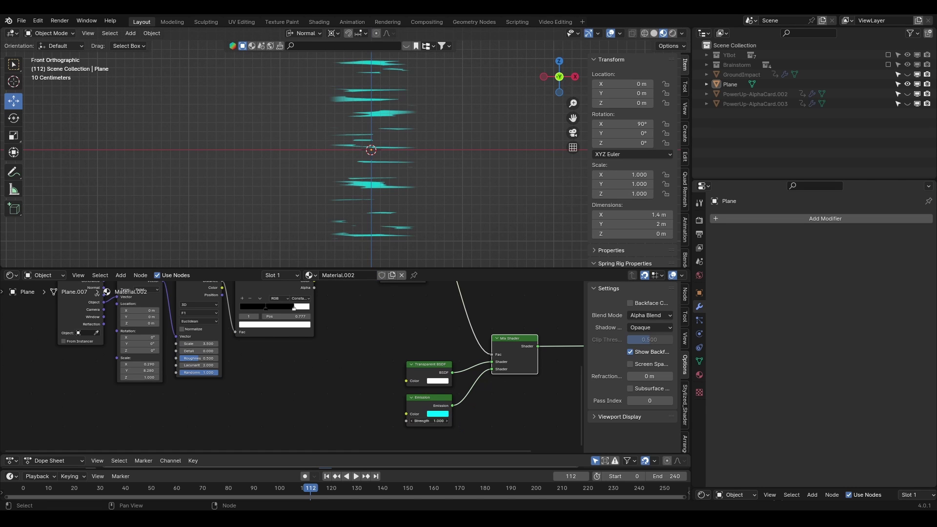
{"action": "key", "text": "Return"}
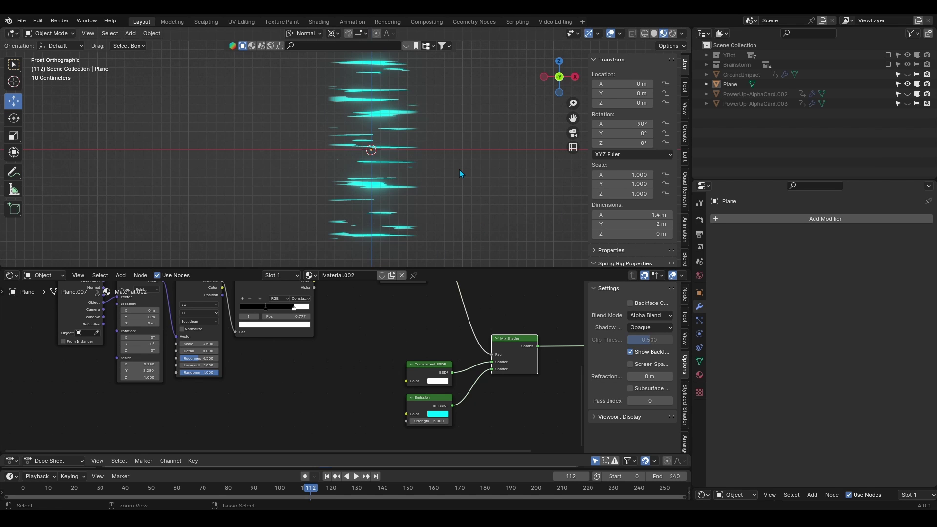
- Drive the Voronoi Mapping node's Y location with #frame/-6 and play the animation
{"action": "middle_click_drag", "start_coordinate": [459, 170], "coordinate": [463, 181], "text": "shift"}
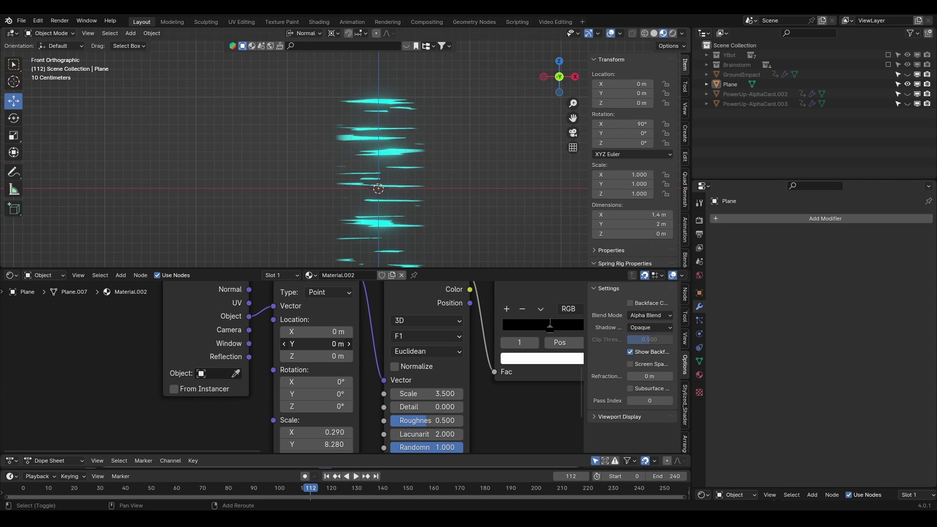
{"action": "mouse_move", "coordinate": [316, 344]}
{"action": "left_mouse_down"}
{"action": "mouse_move", "coordinate": [380, 344]}
{"action": "mouse_move", "coordinate": [283, 344]}
{"action": "mouse_move", "coordinate": [317, 344]}
{"action": "left_mouse_up"}
{"action": "right_click", "coordinate": [316, 344]}
{"action": "left_click", "coordinate": [320, 343]}
{"action": "type", "text": "#frame/-6"}
{"action": "key", "text": "Return"}
{"action": "key", "text": "space"}
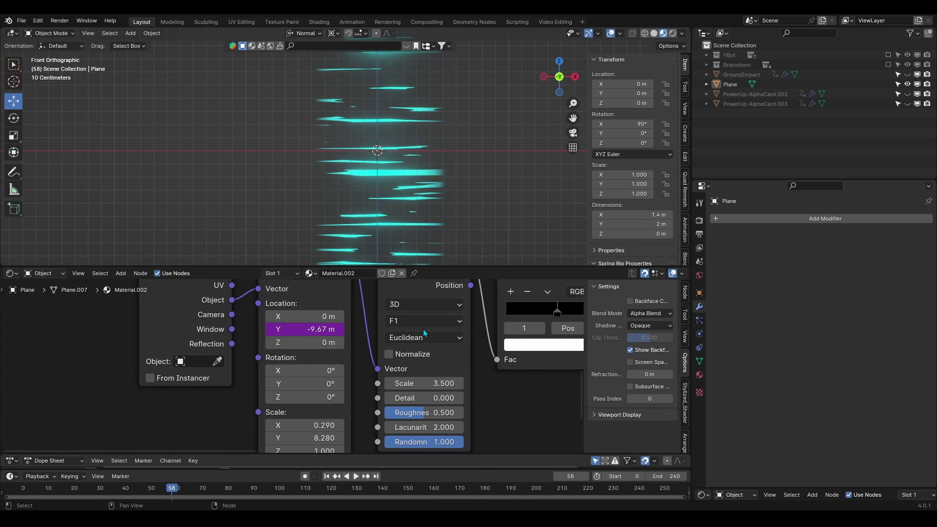
- Switch the Voronoi Texture to 4D and drive its W value with #frame/6
{"action": "left_click", "coordinate": [420, 305]}
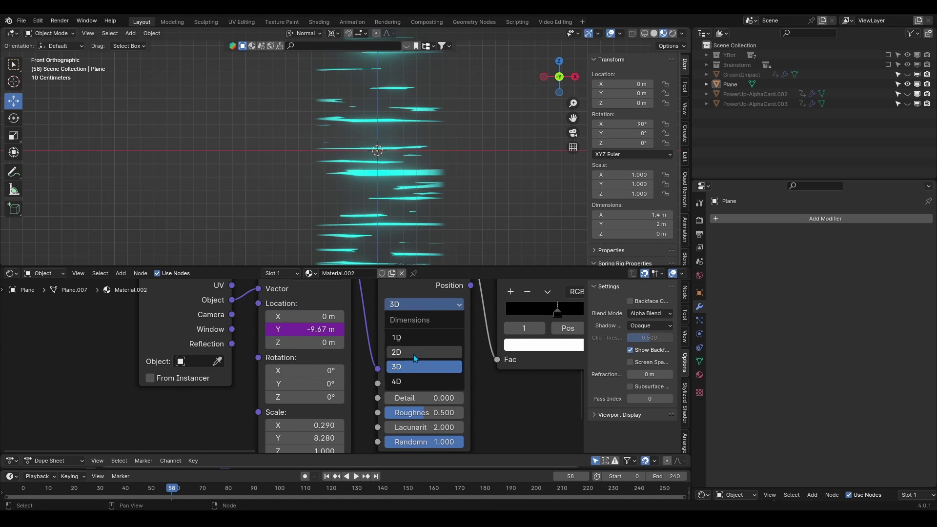
{"action": "left_click", "coordinate": [408, 386]}
{"action": "middle_click_drag", "start_coordinate": [481, 394], "coordinate": [423, 339]}
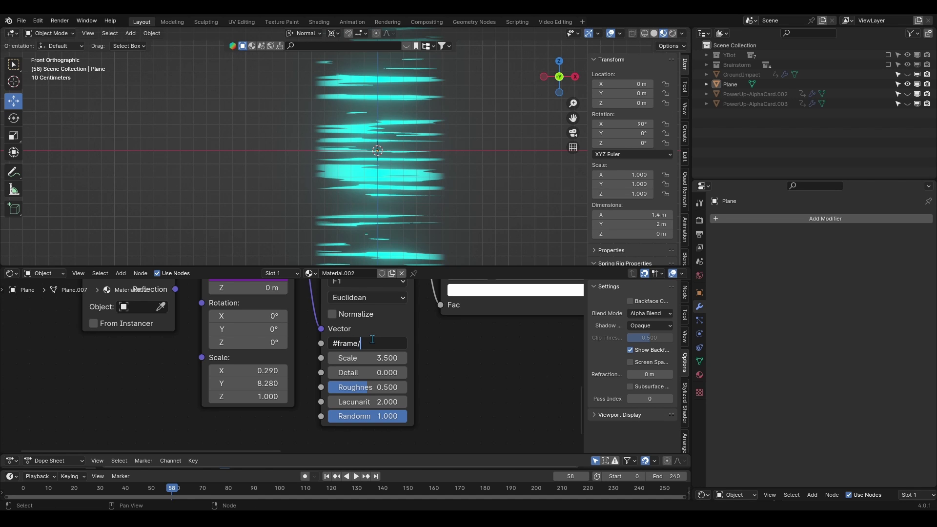
{"action": "key", "text": "Return"}
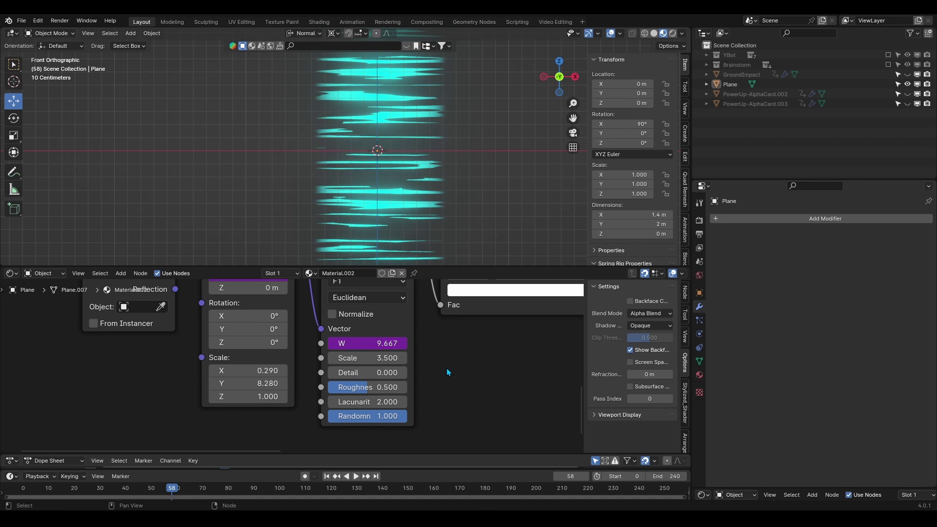
- Preview the animation and move the Voronoi color ramp's white stop to 0.832 for sparser streaks
{"action": "key", "text": "space"}
{"action": "key", "text": "space"}
{"action": "scroll", "coordinate": [379, 337], "scroll_direction": "down", "scroll_amount": 3}
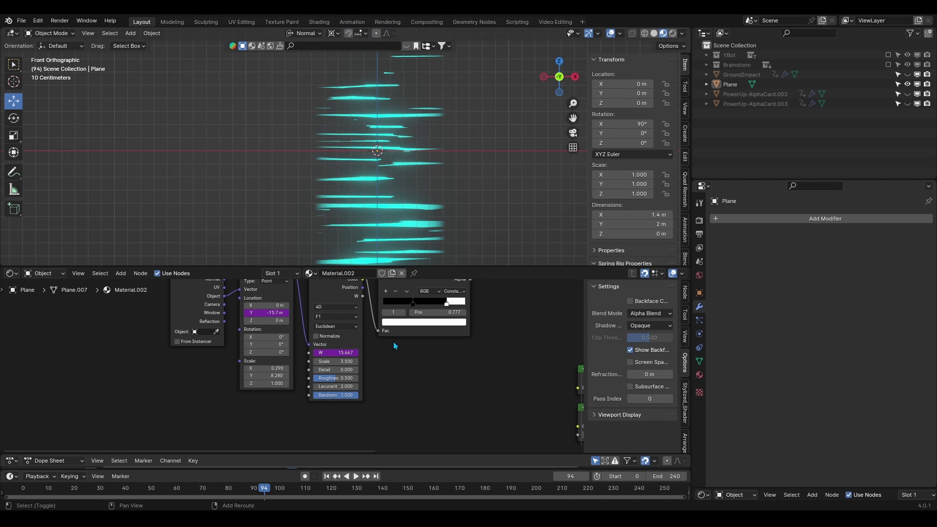
{"action": "middle_click_drag", "start_coordinate": [394, 342], "coordinate": [421, 360], "text": "shift"}
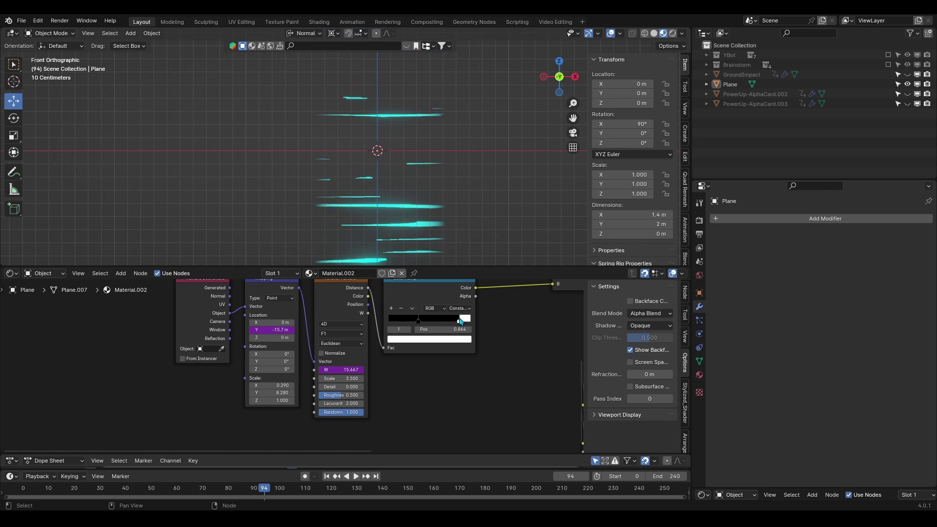
{"action": "scroll", "coordinate": [329, 393], "scroll_direction": "up", "scroll_amount": 2}
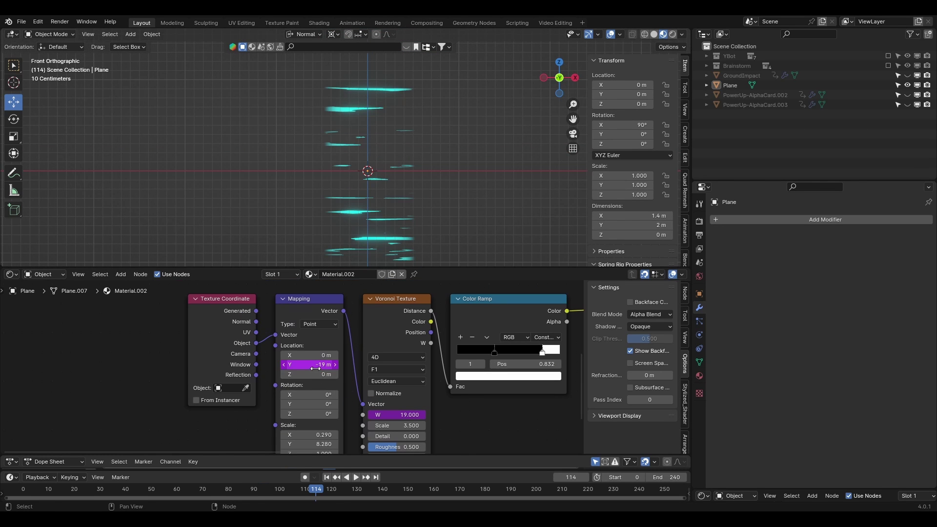
- Open the Drivers Editor for the Mapping node's Y location and select the plane's Y Default Value driver curve
{"action": "right_click", "coordinate": [315, 368]}
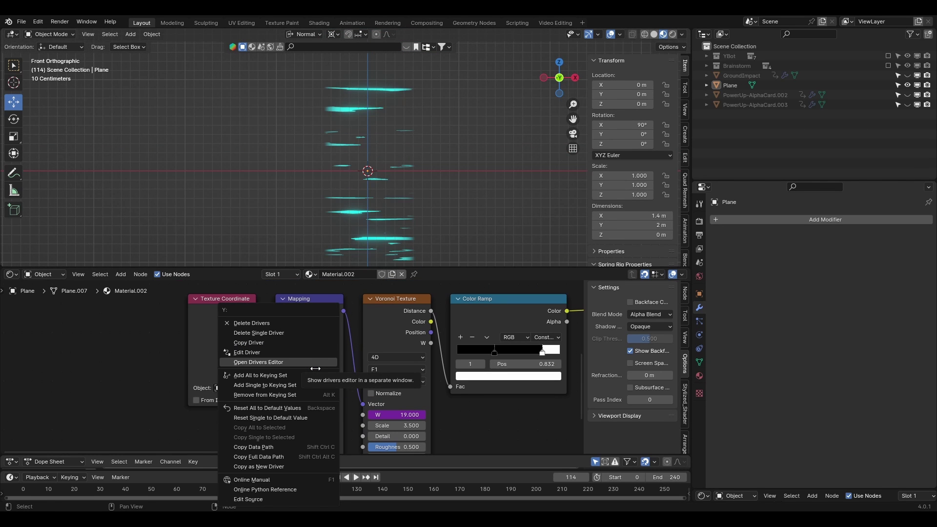
{"action": "left_click", "coordinate": [315, 367]}
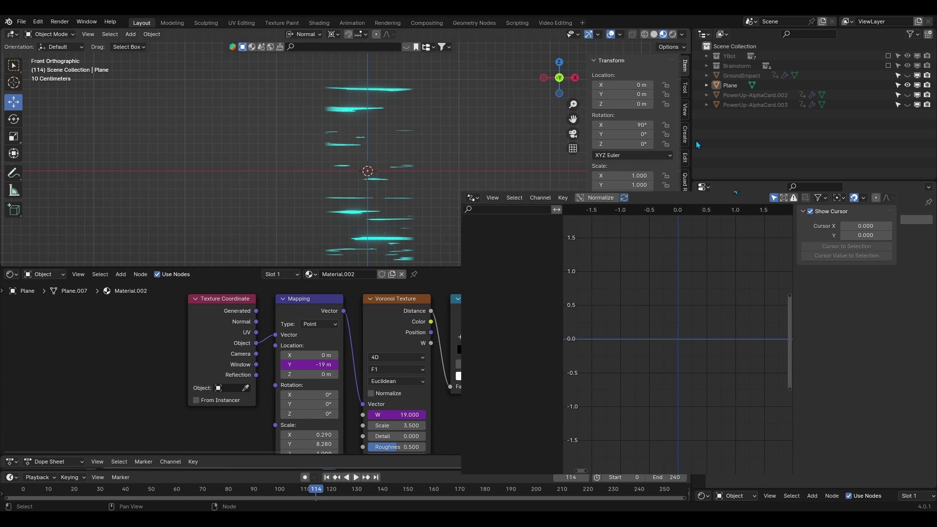
{"action": "left_click", "coordinate": [376, 222]}
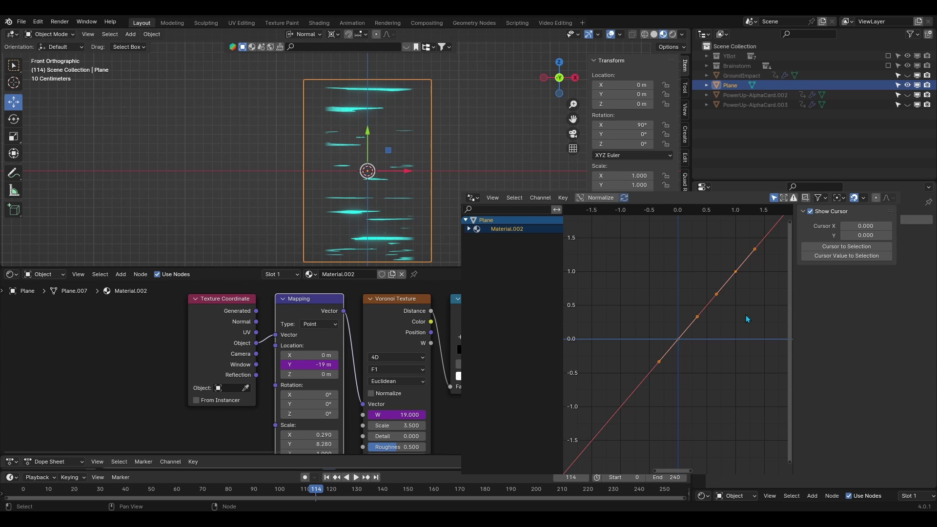
{"action": "key", "text": "n"}
{"action": "key", "text": "n"}
{"action": "left_click", "coordinate": [494, 248]}
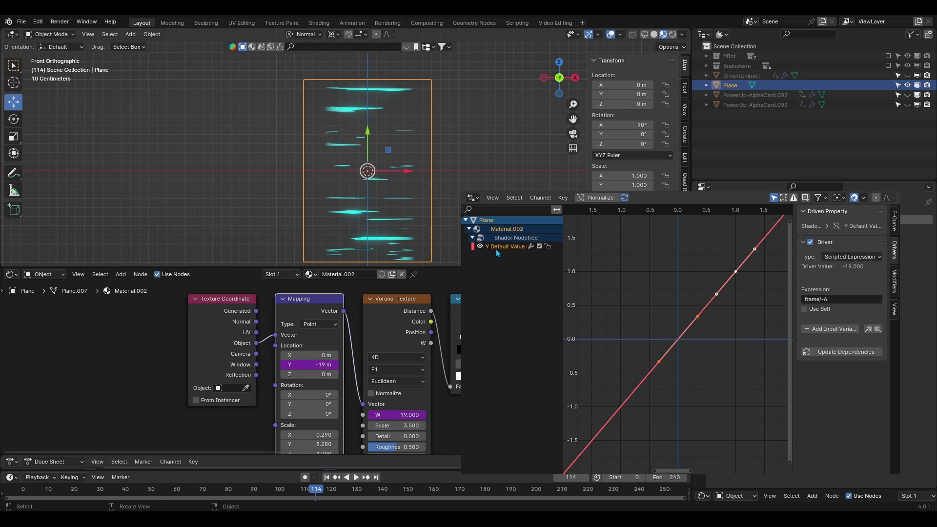
- Add a Stepped modifier to the Y location driver curve and adjust its step size
{"action": "left_click", "coordinate": [896, 281]}
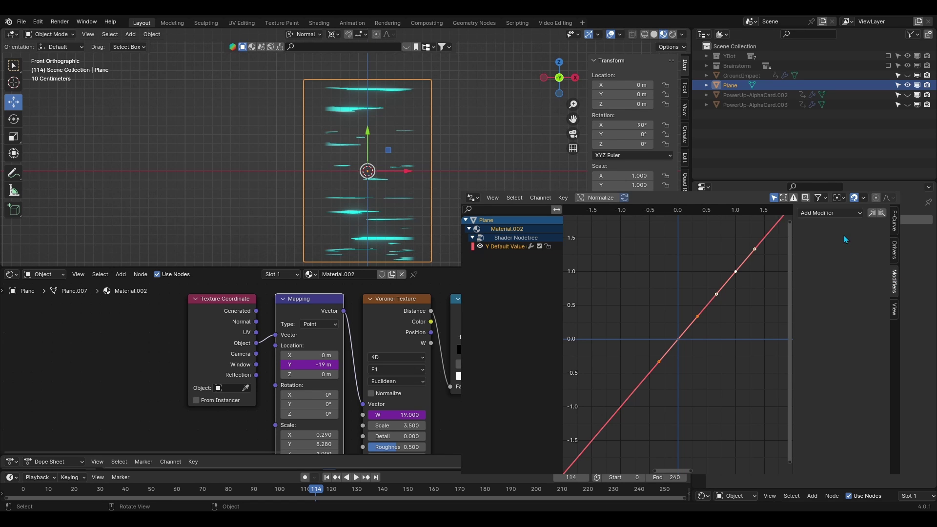
{"action": "left_click", "coordinate": [832, 213]}
{"action": "left_click", "coordinate": [829, 291]}
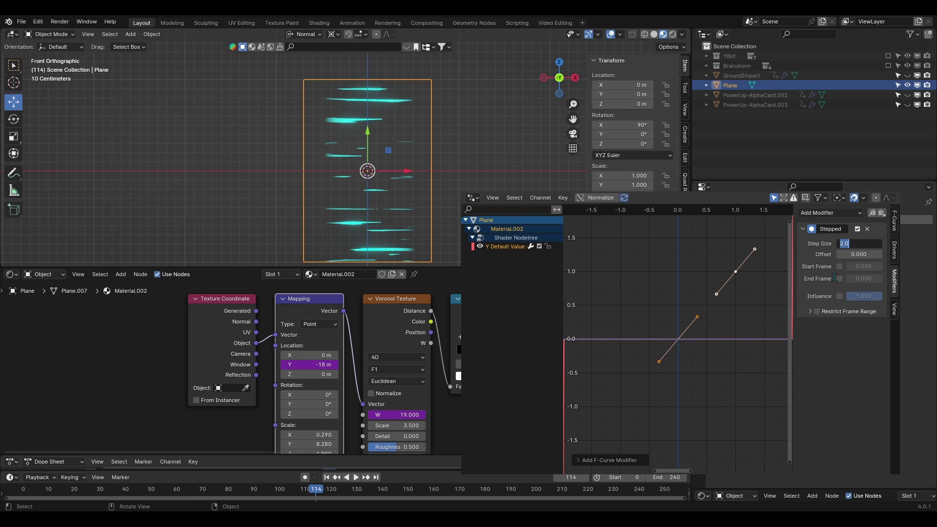
{"action": "left_click_drag", "start_coordinate": [859, 244], "coordinate": [835, 243]}
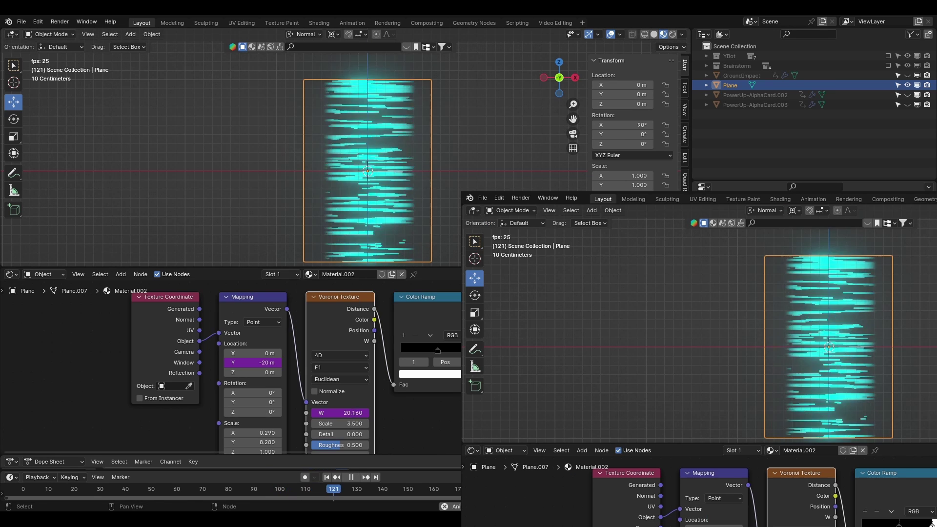
- Deselect the plane and unhide GroundImpact and both PowerUp-AlphaCard objects while the animation plays
{"action": "left_click", "coordinate": [847, 132]}
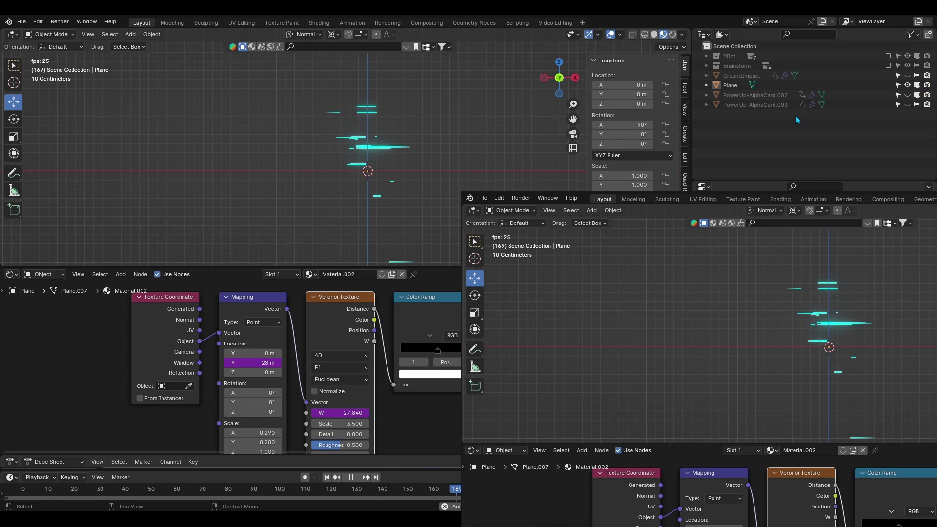
{"action": "left_click", "coordinate": [908, 76]}
{"action": "left_click", "coordinate": [908, 85]}
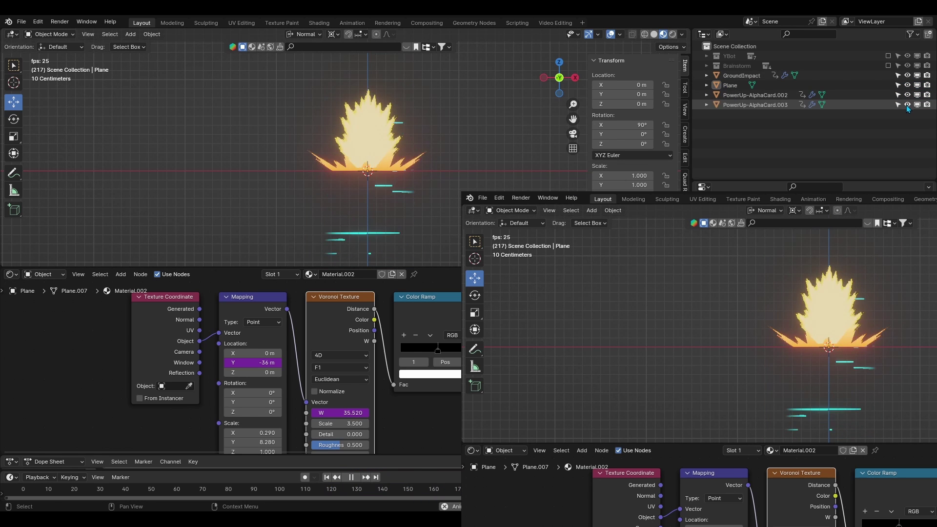